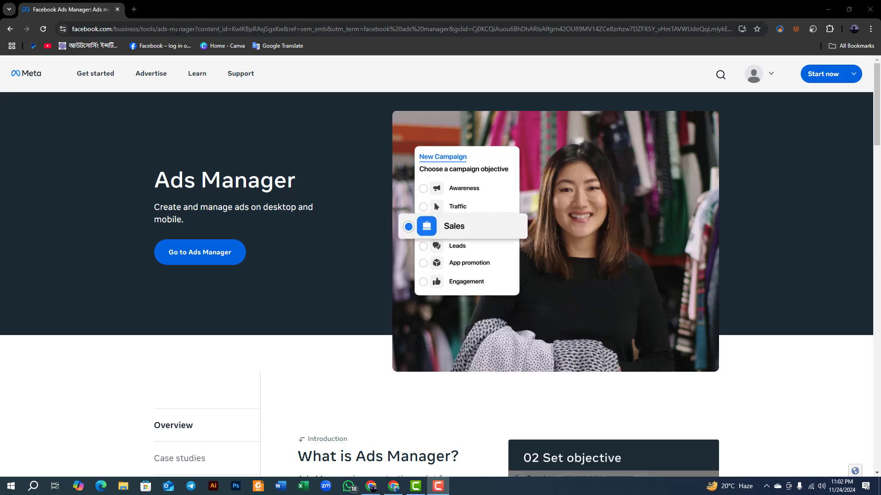
Go to Ads Manager from the Meta landing page and dismiss the notice about adding a payment method.
click(168, 31)
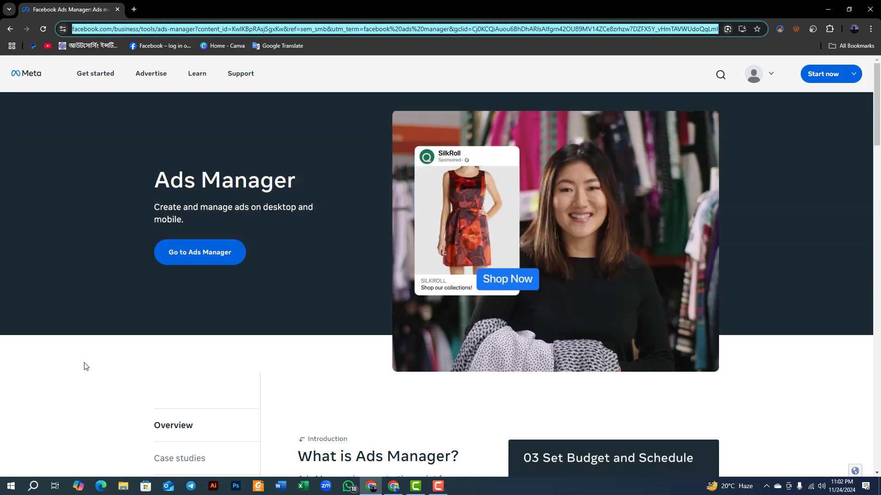
click(84, 366)
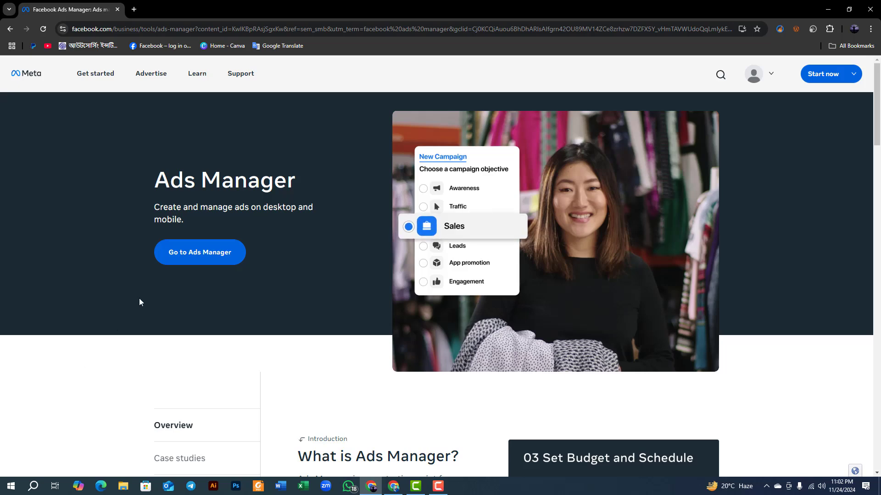
click(183, 258)
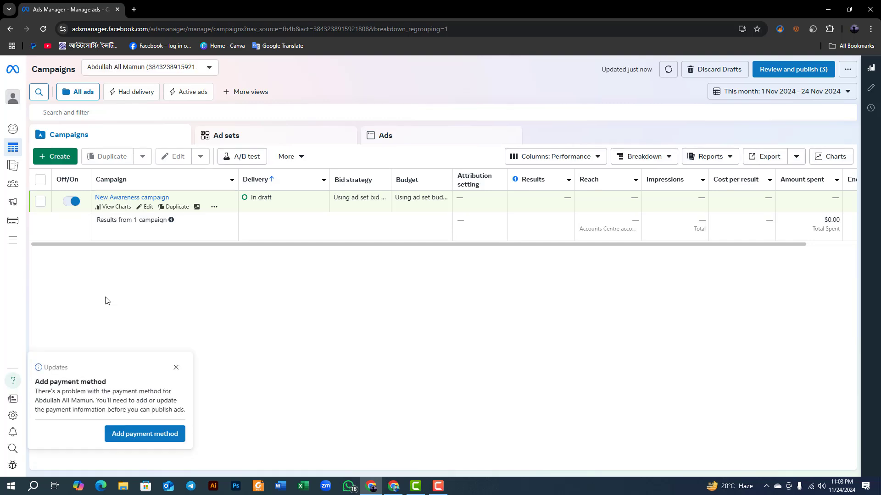
click(176, 367)
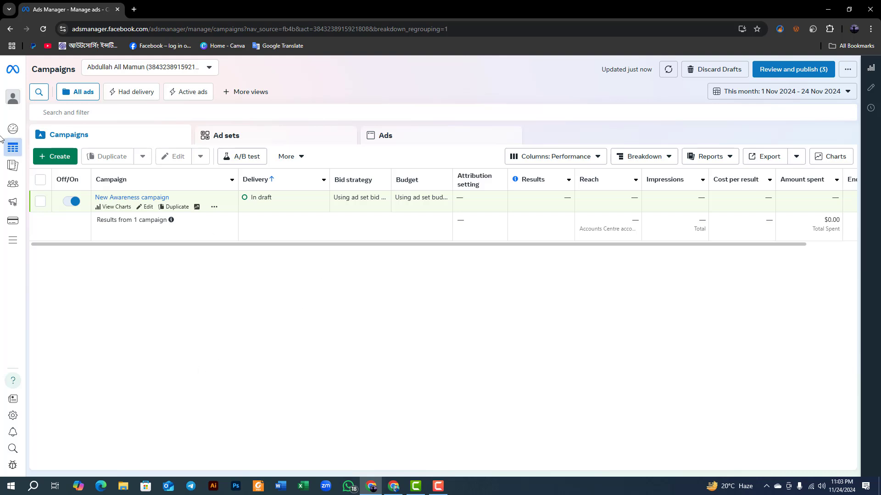
Start creating a new campaign and review the descriptions of the Awareness, Traffic and Engagement objectives.
mouse_move(7, 150)
key(F10)
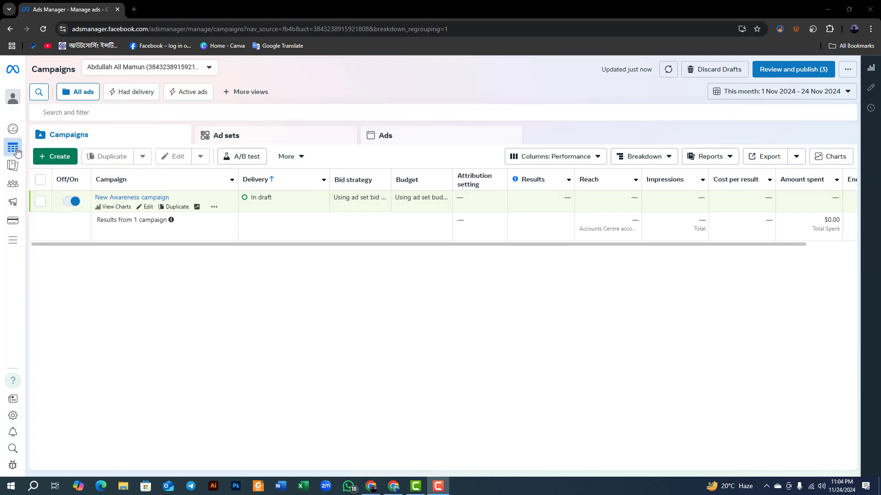
mouse_move(14, 150)
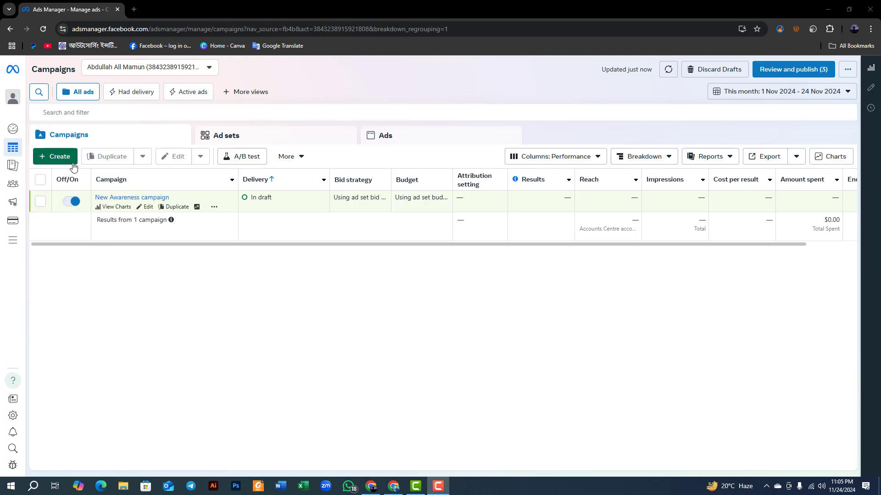
click(66, 160)
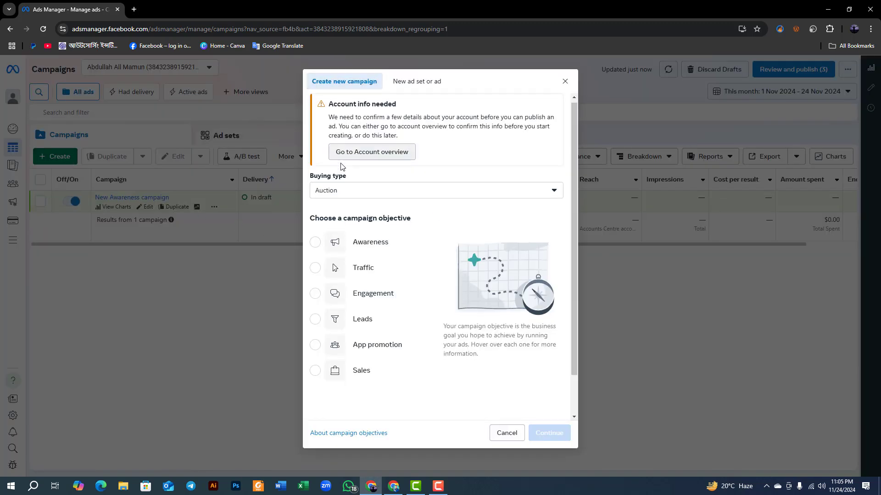
scroll(342, 172, down, 1)
scroll(342, 172, up, 1)
mouse_move(336, 251)
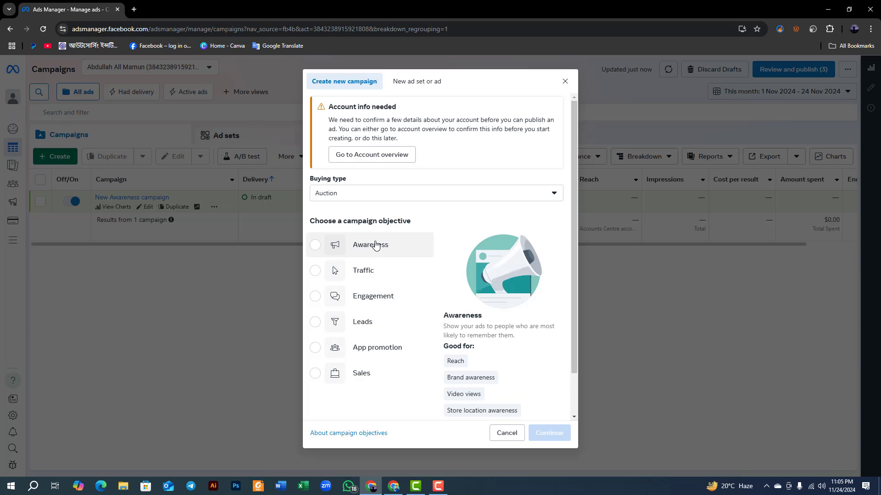
mouse_move(362, 274)
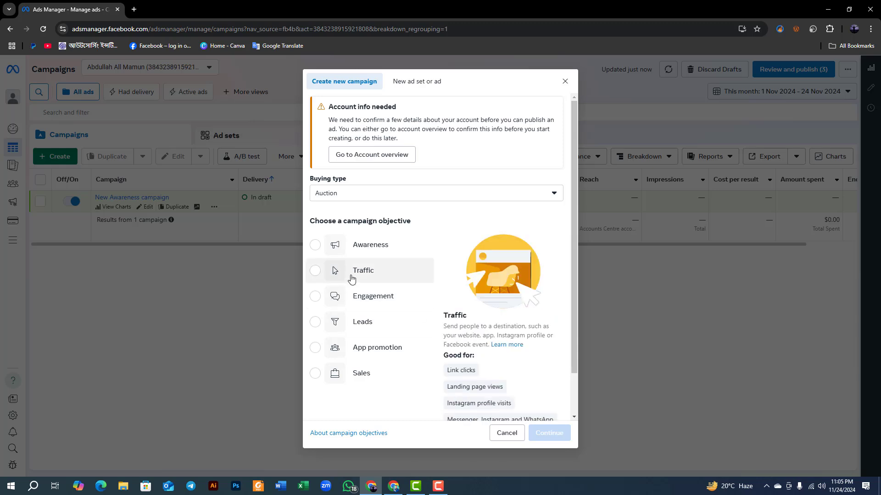
mouse_move(363, 306)
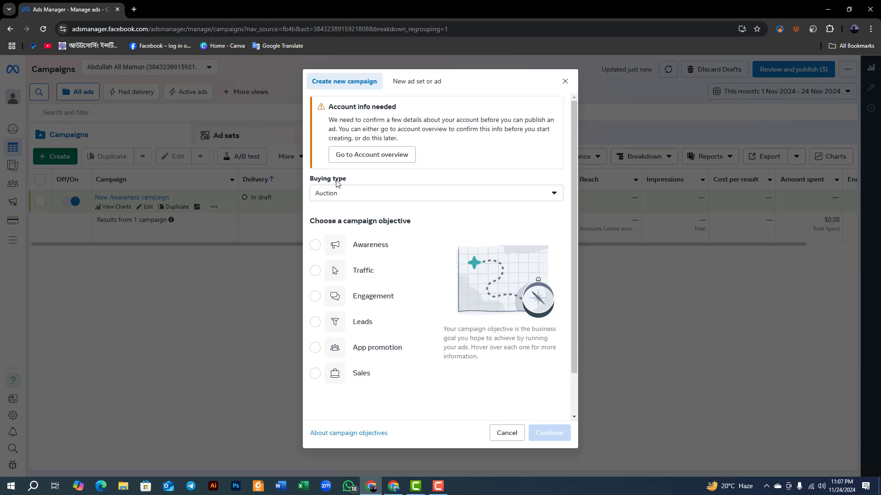
Check the buying types, keeping Auction, and view the new ad set or ad form before closing the creation dialog.
click(339, 193)
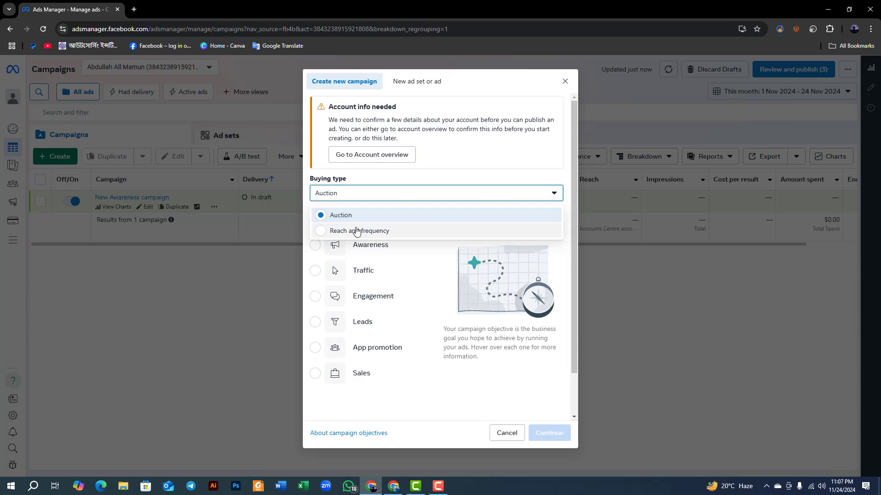
click(350, 210)
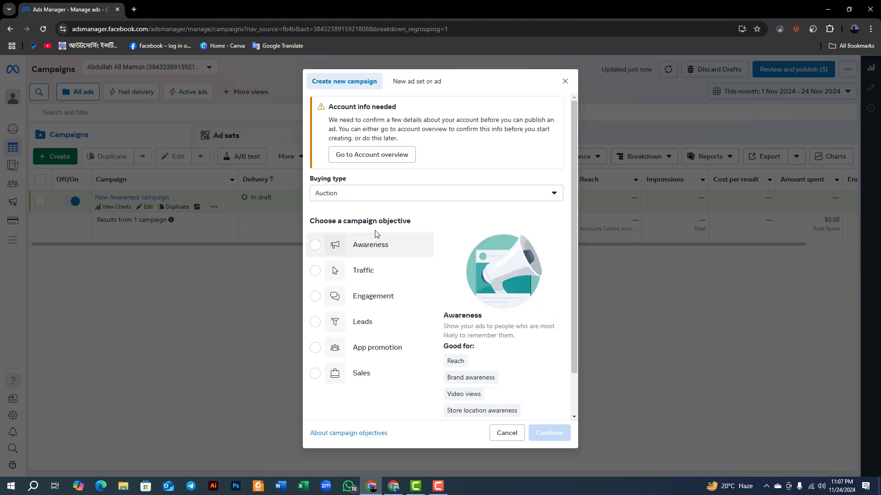
scroll(374, 387, down, 1)
scroll(365, 405, up, 1)
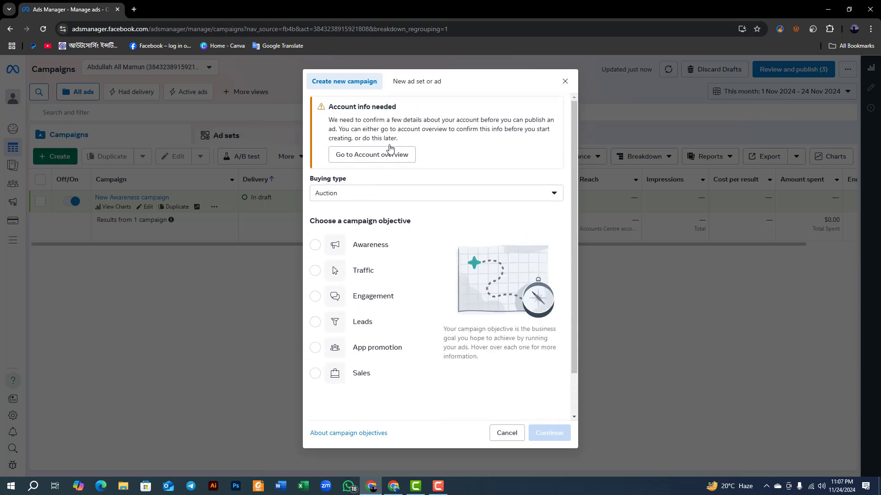
click(402, 86)
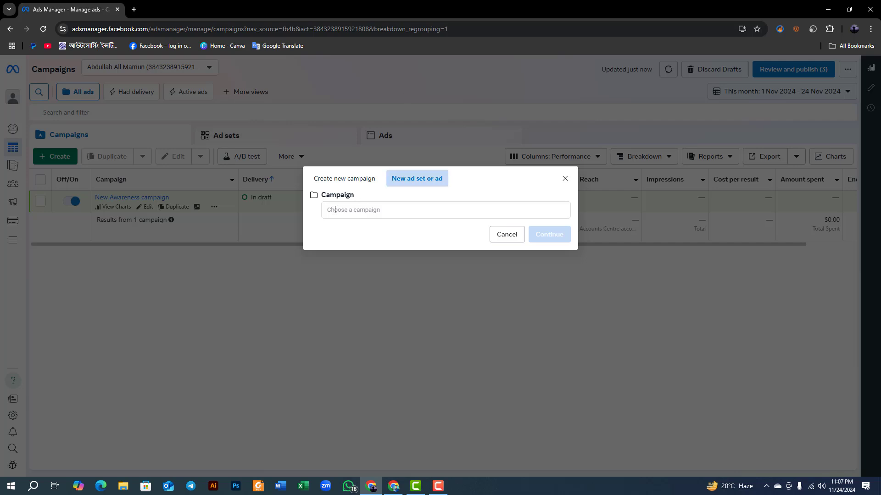
click(565, 179)
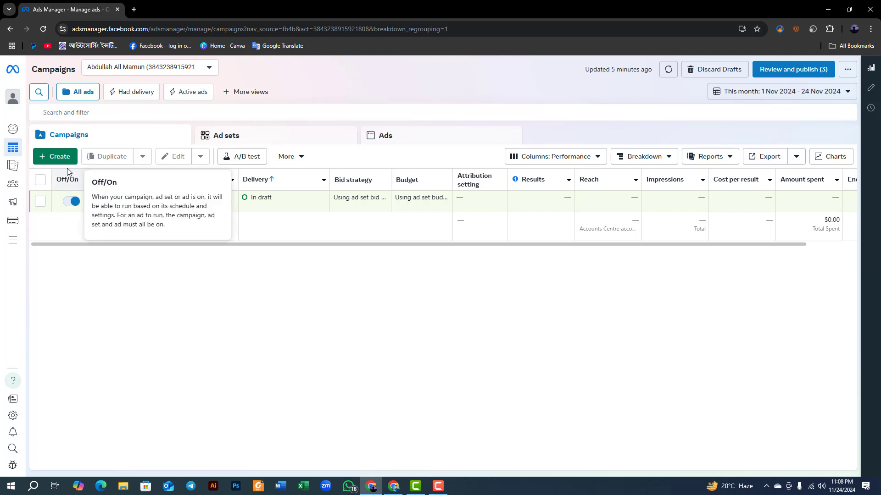
Select the New Awareness campaign and try turning it off, dismissing the status change without saving.
click(41, 202)
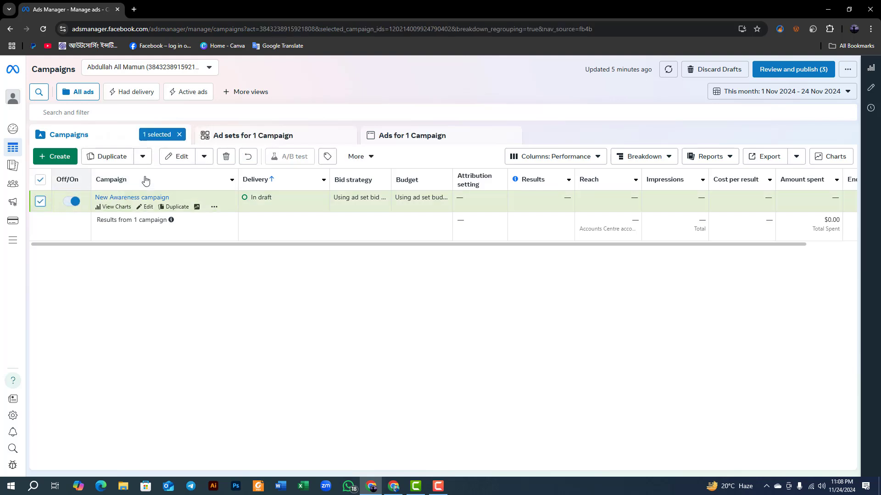
click(203, 157)
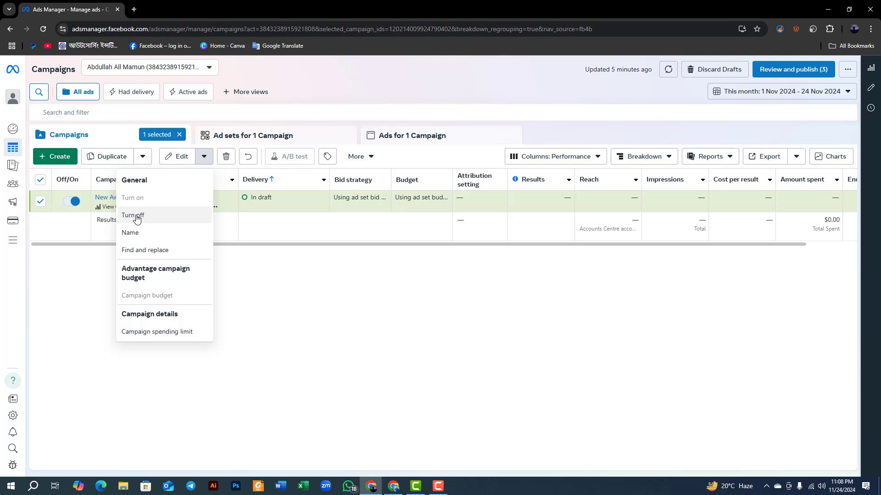
click(137, 220)
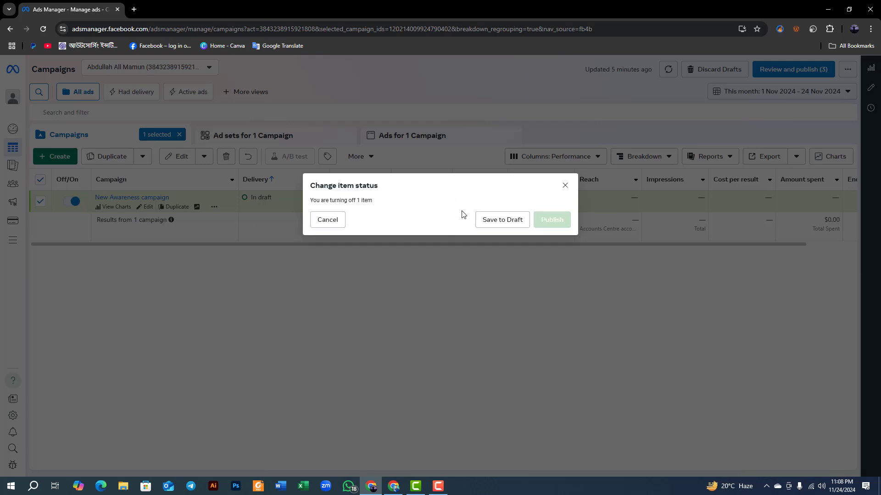
click(565, 186)
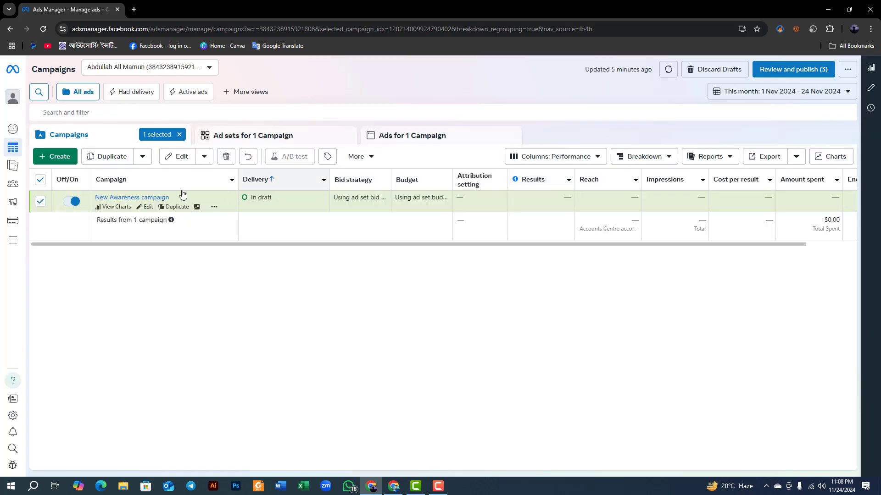
Review the selected campaign's edit options and its automated rules and import/export options.
click(204, 157)
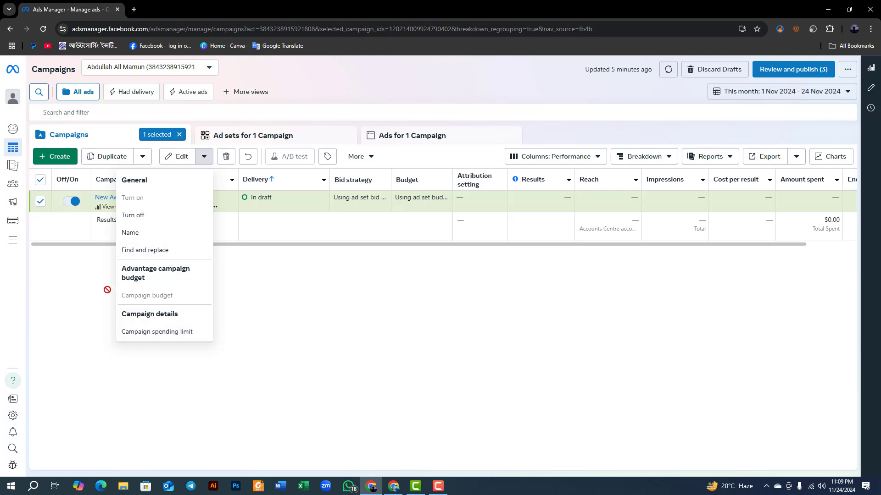
click(81, 272)
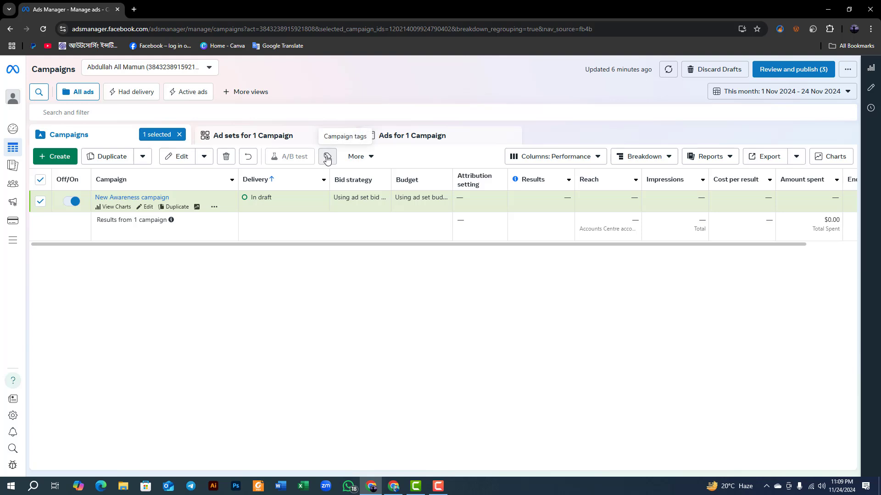
click(368, 158)
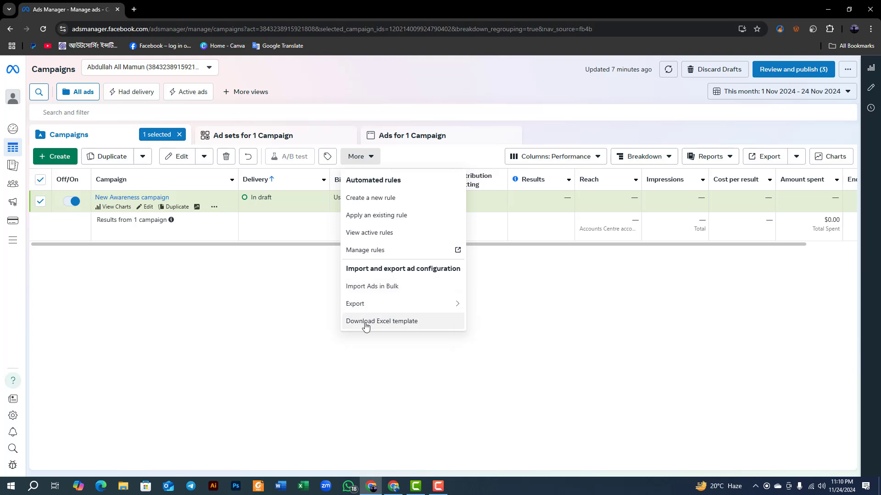
click(277, 316)
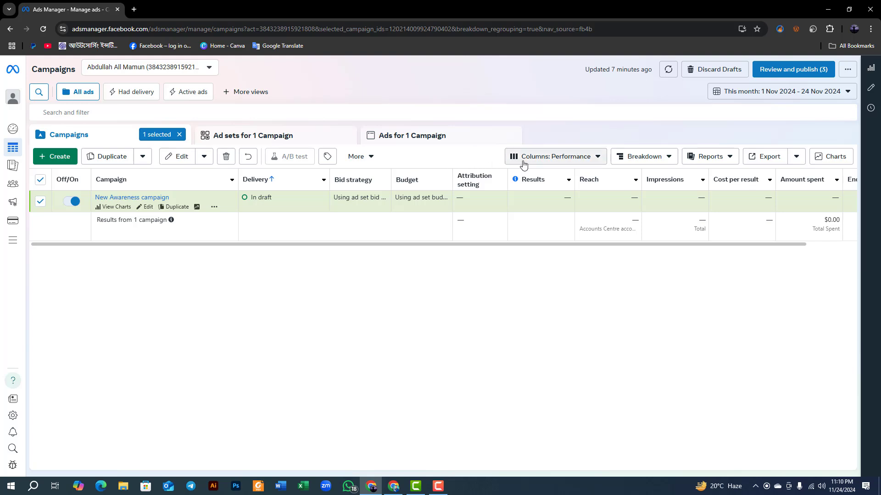
Examine the column presets for the campaign table, including Performance and clicks, Delivery and Video engagement.
click(543, 162)
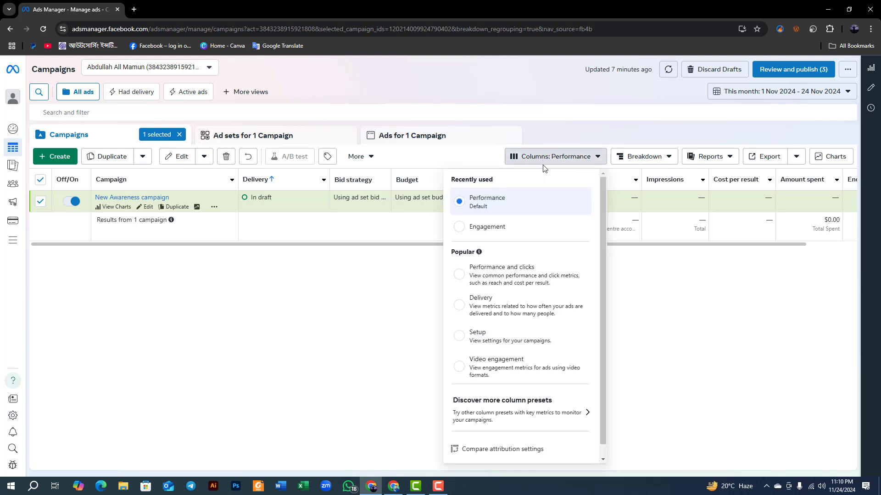
scroll(465, 253, down, 1)
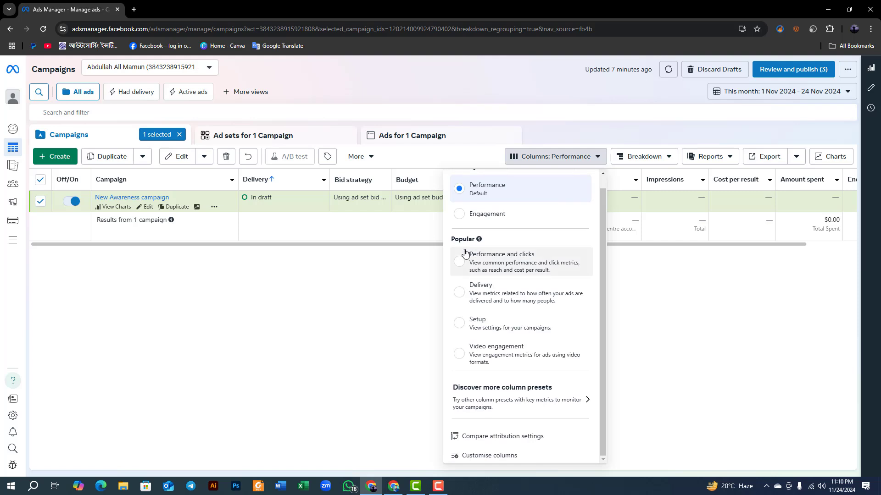
mouse_move(479, 302)
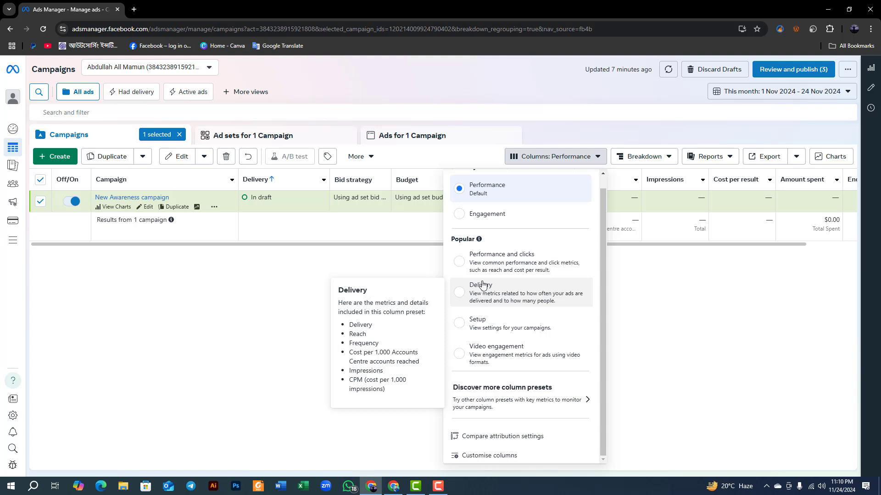
mouse_move(484, 263)
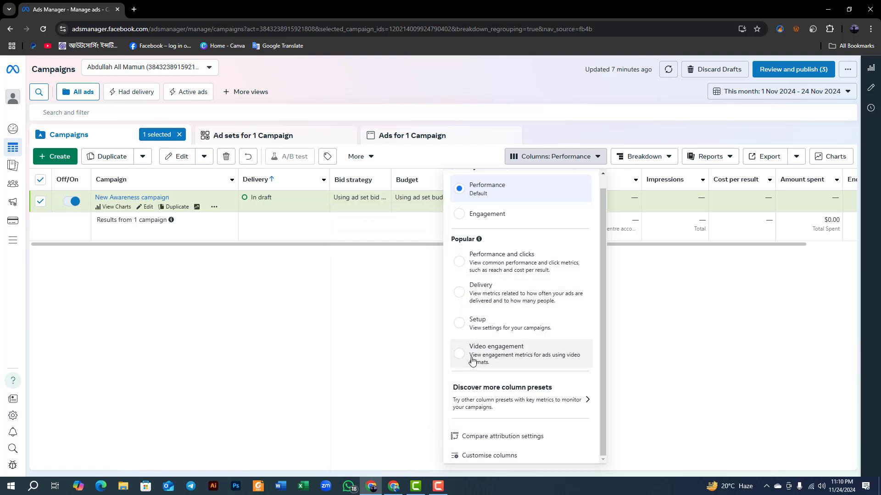
scroll(476, 236, up, 1)
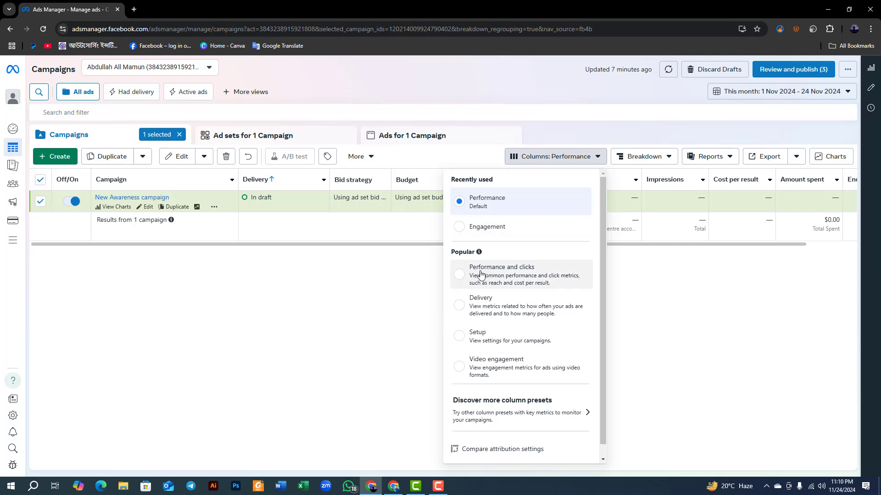
scroll(524, 308, down, 1)
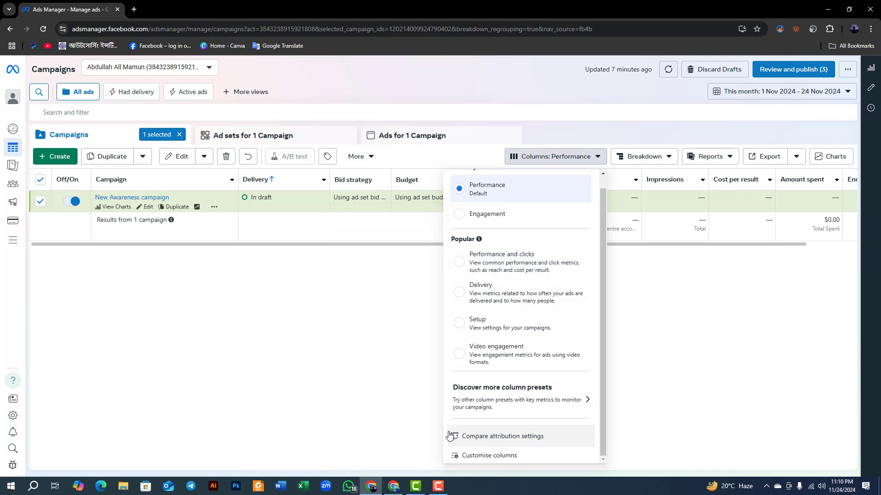
click(351, 363)
Examine the breakdown options for Time, Demographics, Geography, Delivery and Action without applying one.
click(657, 163)
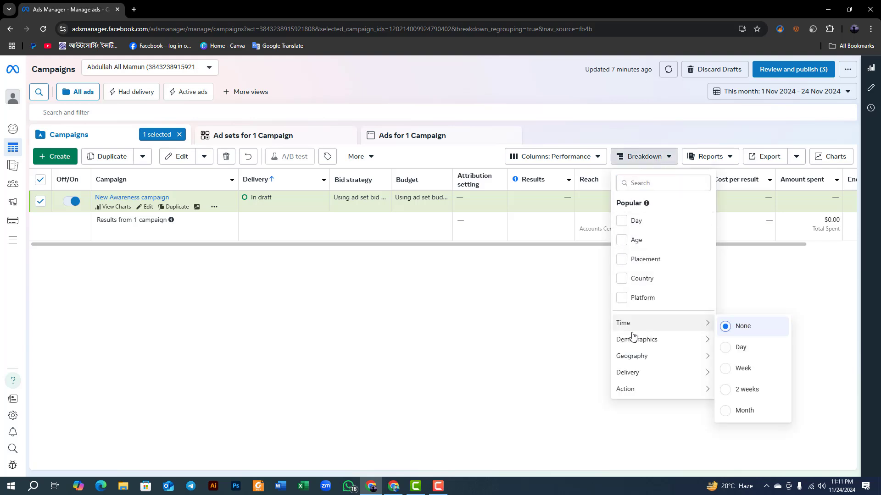
mouse_move(625, 327)
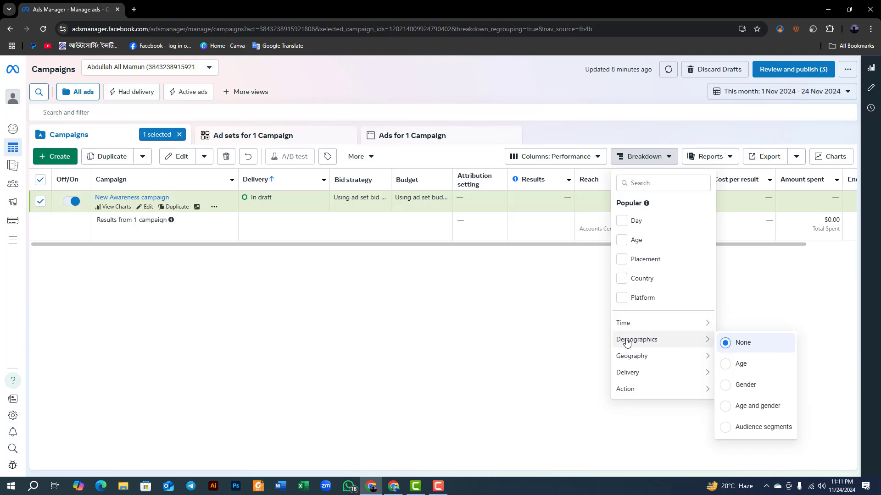
mouse_move(632, 361)
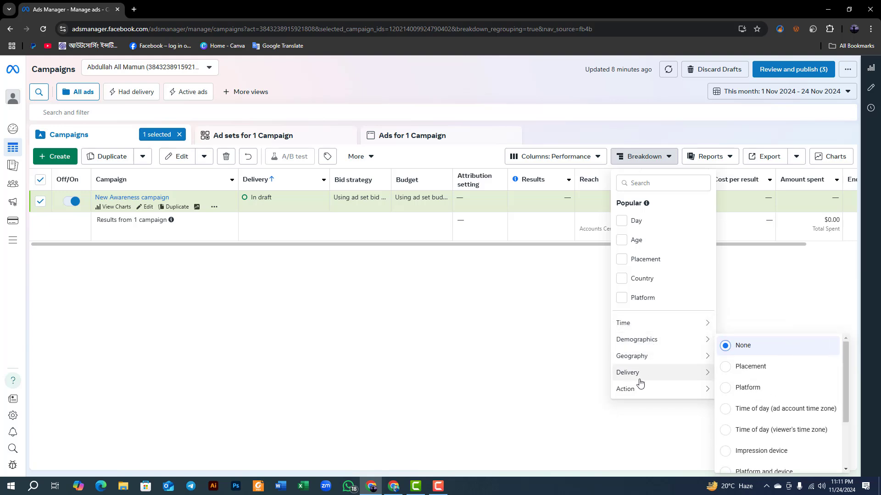
mouse_move(643, 397)
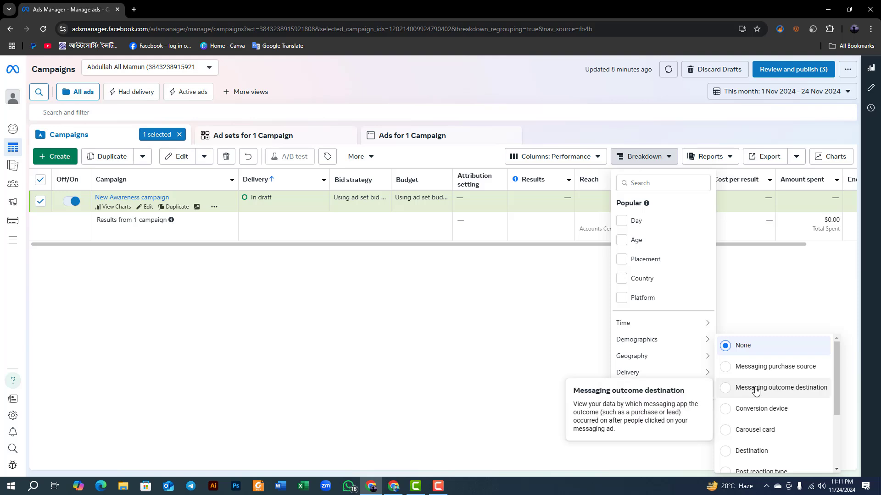
click(515, 338)
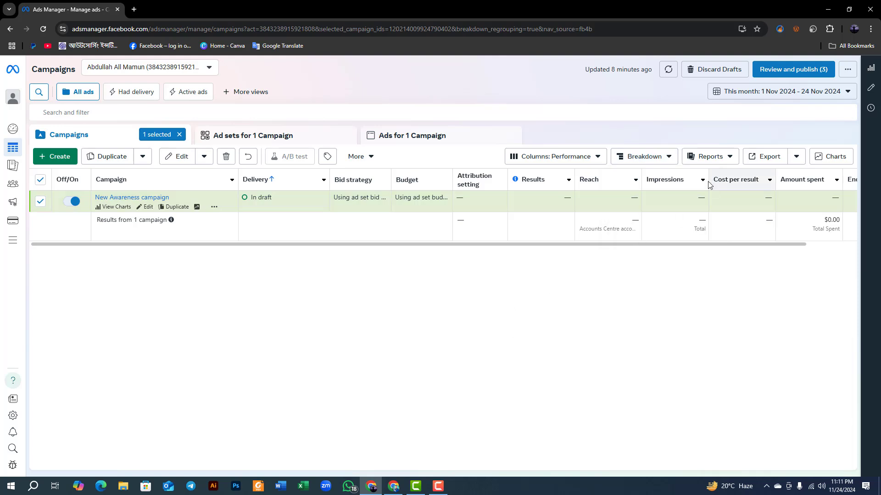
Examine the Ads Reporting options, including saved reports and report templates from Basic through Actions.
click(711, 158)
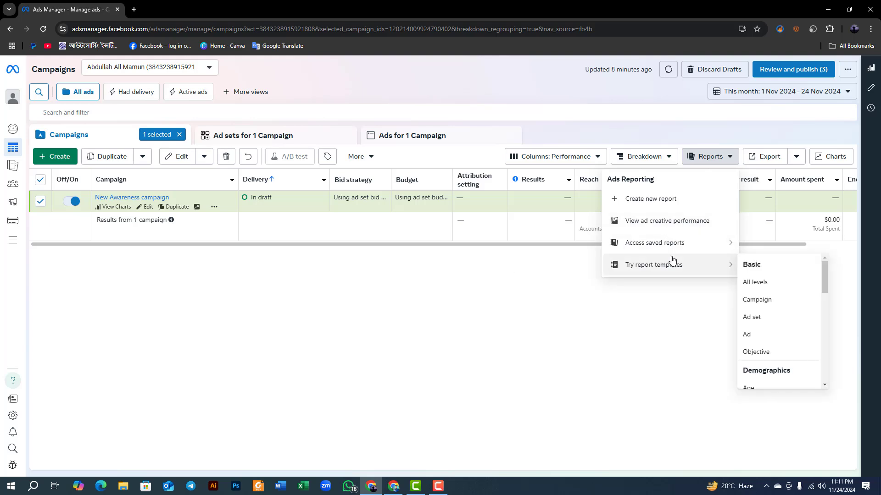
mouse_move(669, 251)
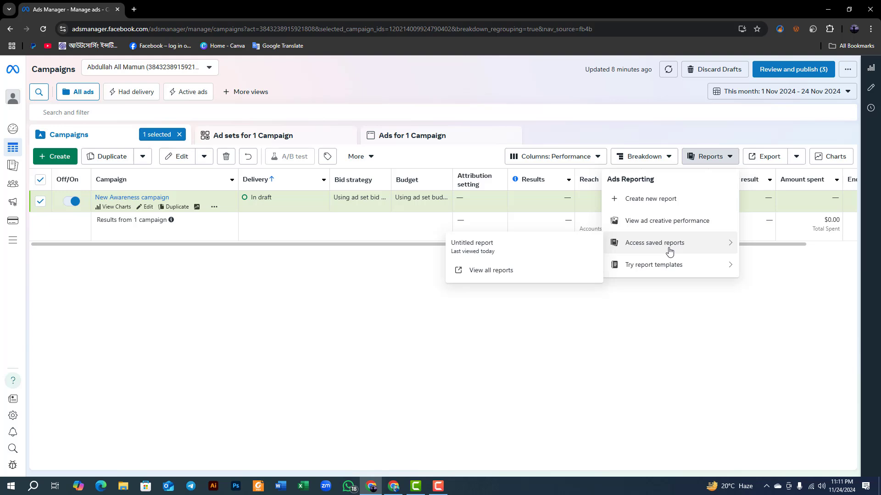
mouse_move(670, 270)
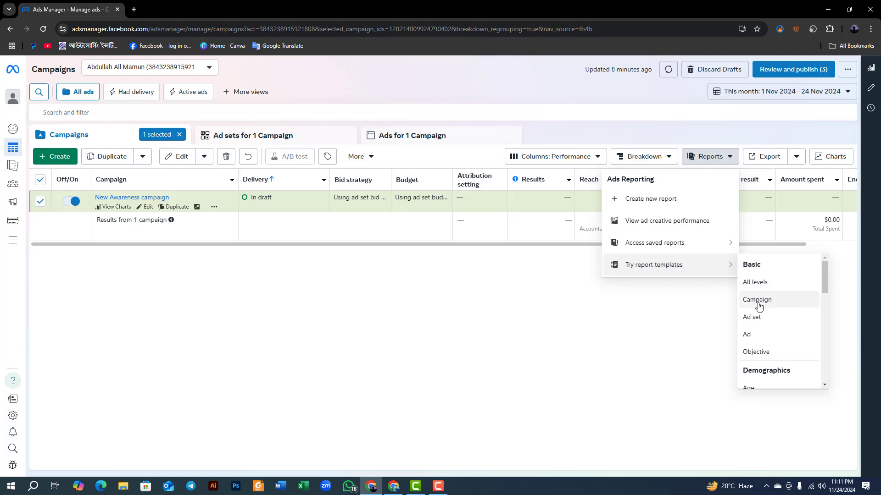
scroll(765, 369, down, 1)
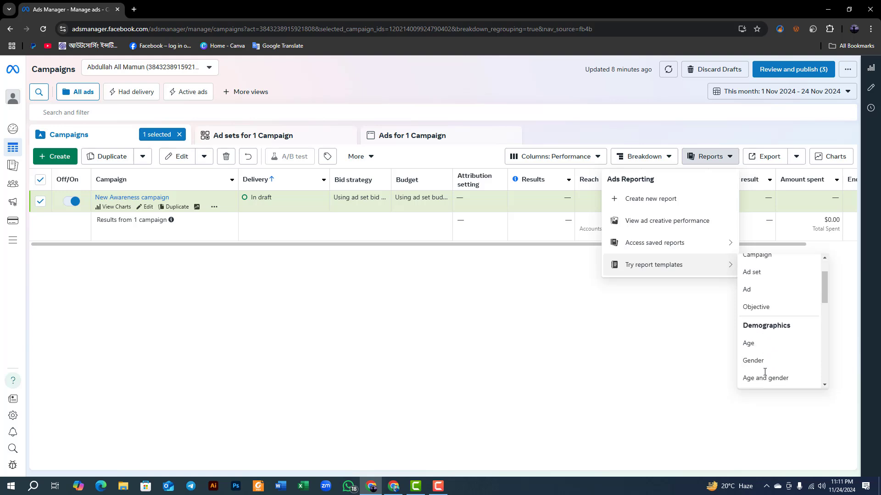
scroll(765, 371, down, 6)
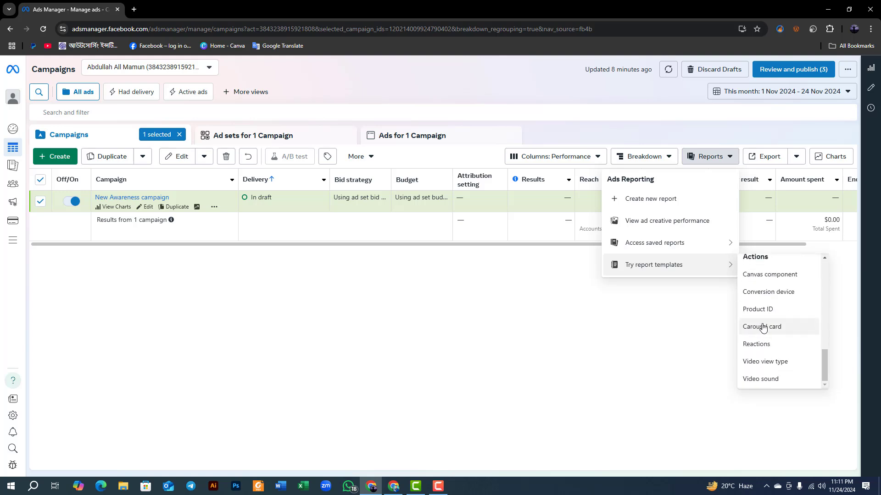
click(668, 336)
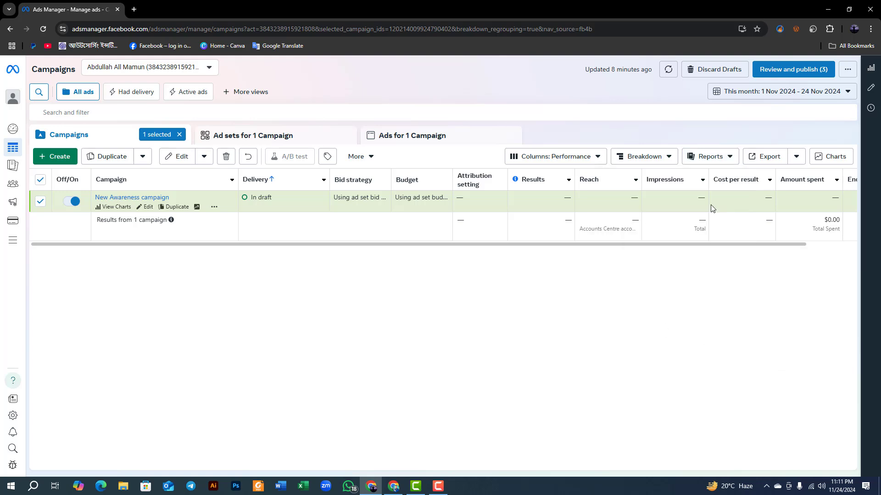
click(707, 162)
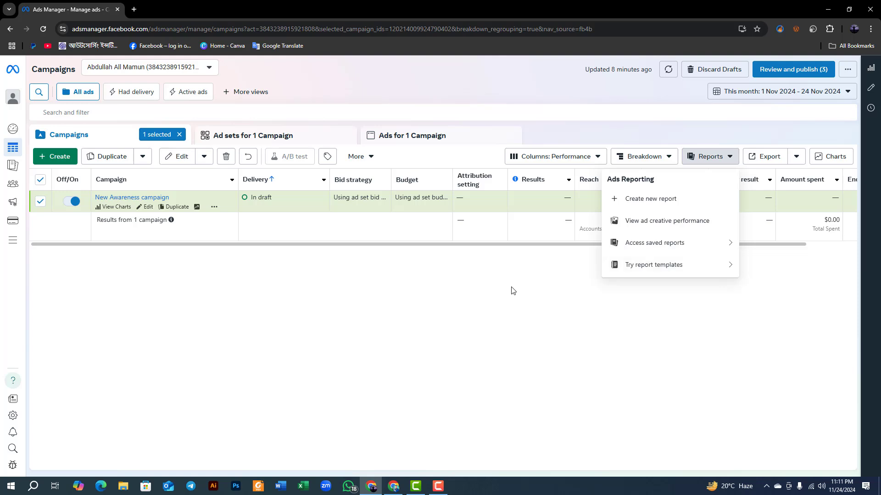
click(710, 159)
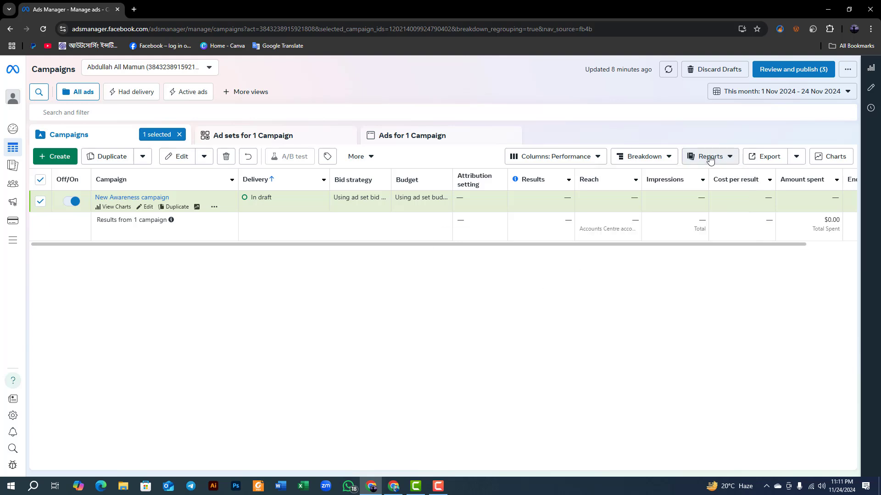
click(717, 156)
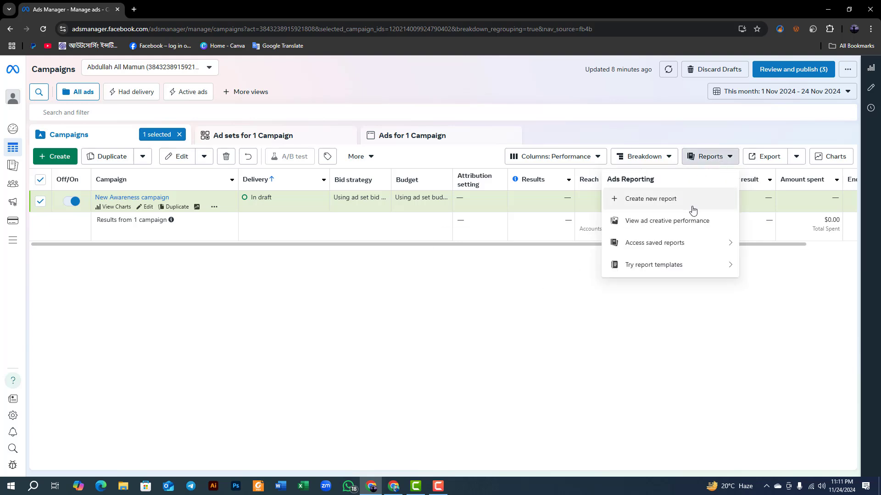
click(544, 295)
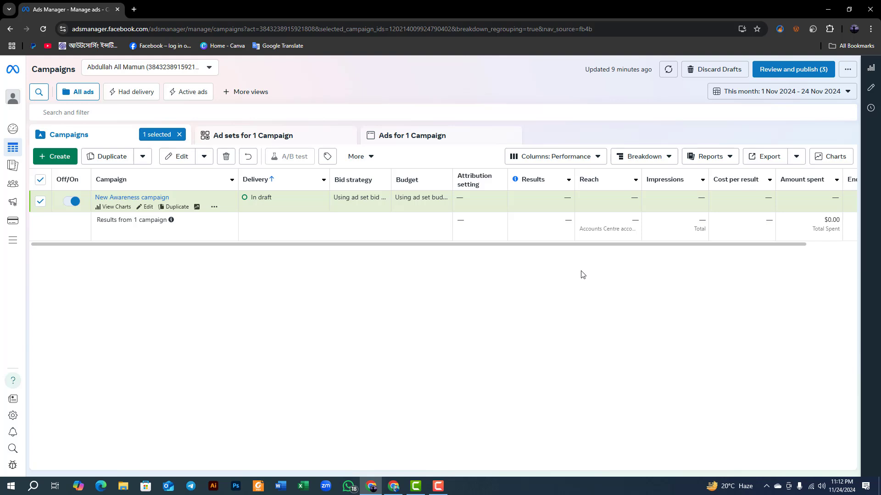
Review the export options for the campaign table, including .csv, .xlsx, Customise export, Schedule export and Share table link.
click(796, 158)
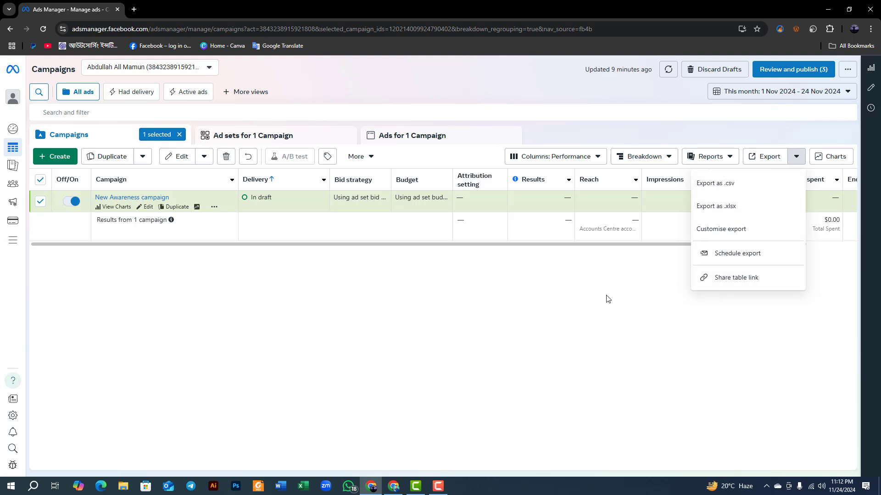
click(631, 290)
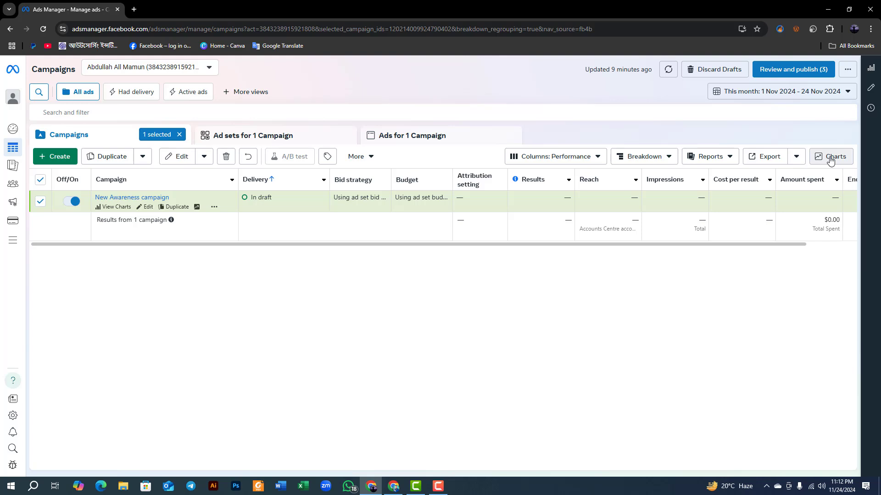
mouse_move(12, 150)
Check the ad account selector, the date range presets and the campaign search without applying any change.
click(161, 69)
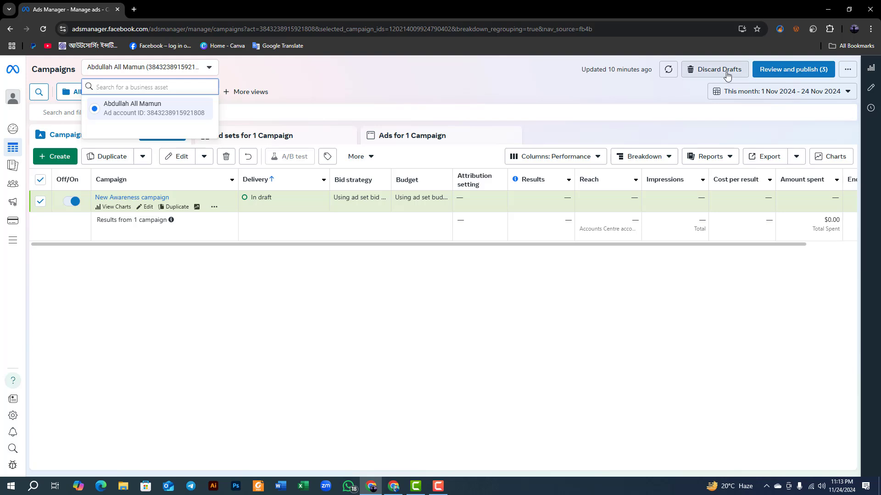
click(848, 93)
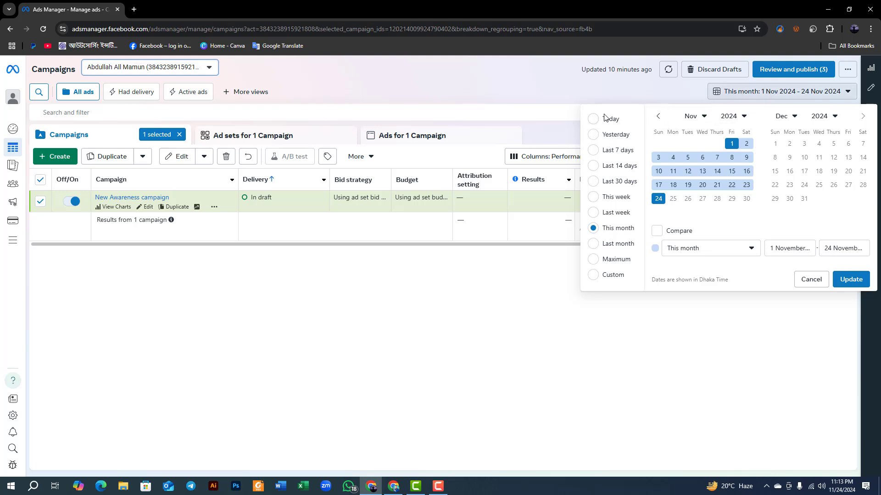
click(106, 374)
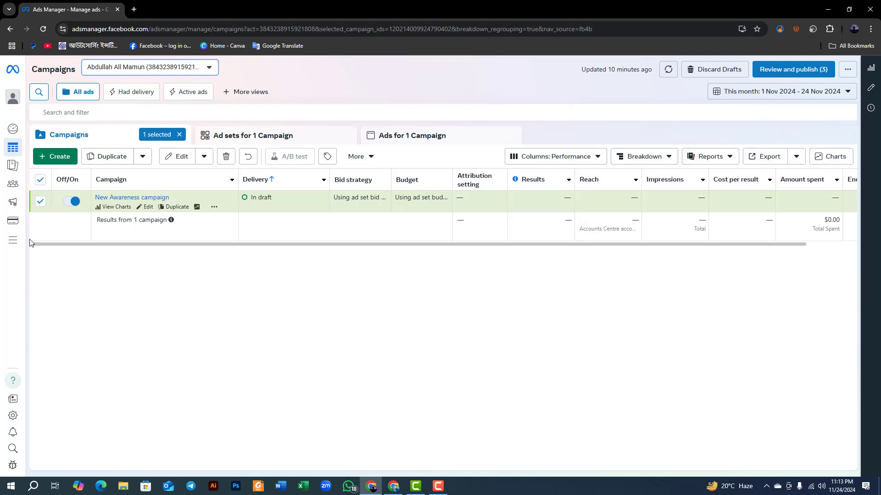
click(40, 93)
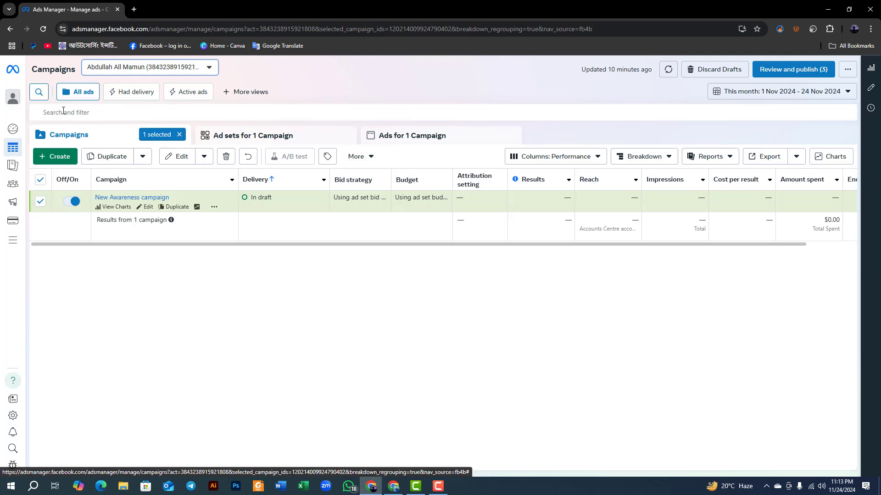
click(196, 369)
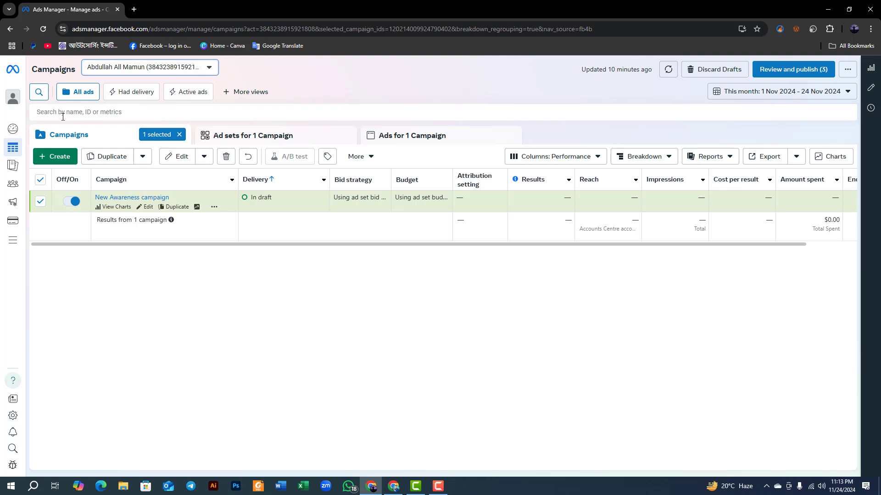
Open the Account overview page and look through its setup sections for running ads.
mouse_move(14, 130)
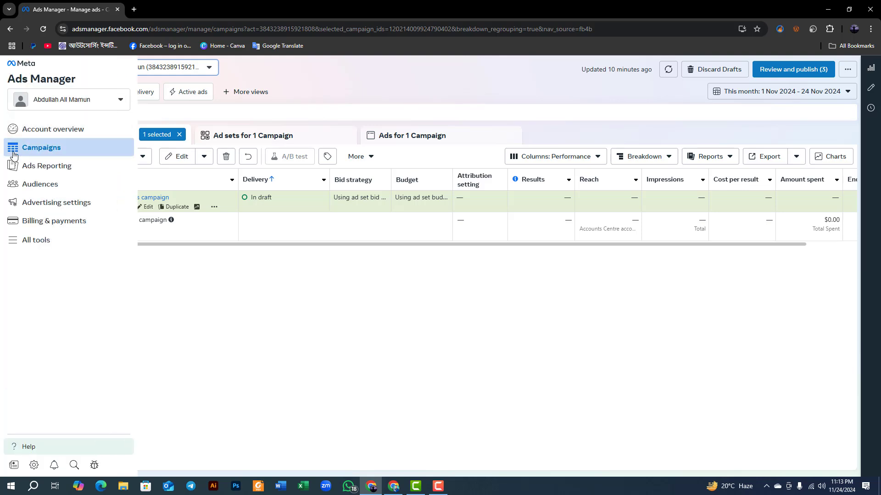
click(32, 130)
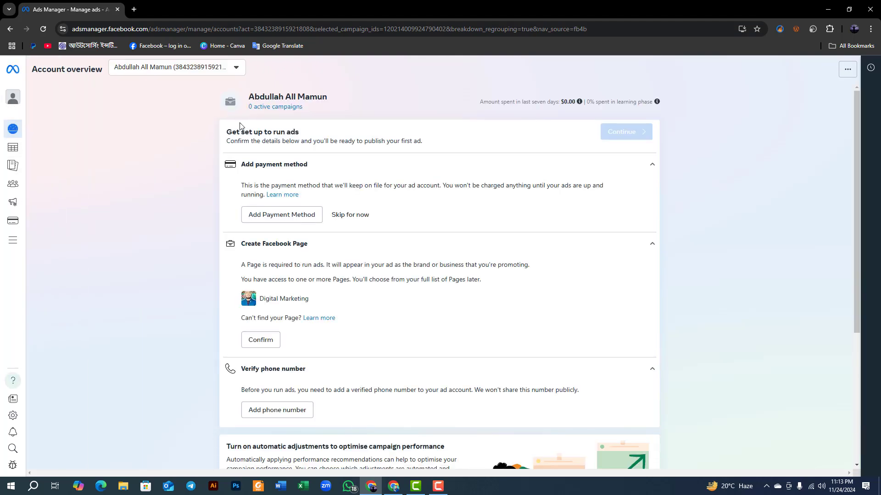
scroll(422, 224, down, 4)
scroll(489, 373, up, 4)
Open Ads Reporting and view its Account insights, Reports and Exports sections.
mouse_move(13, 106)
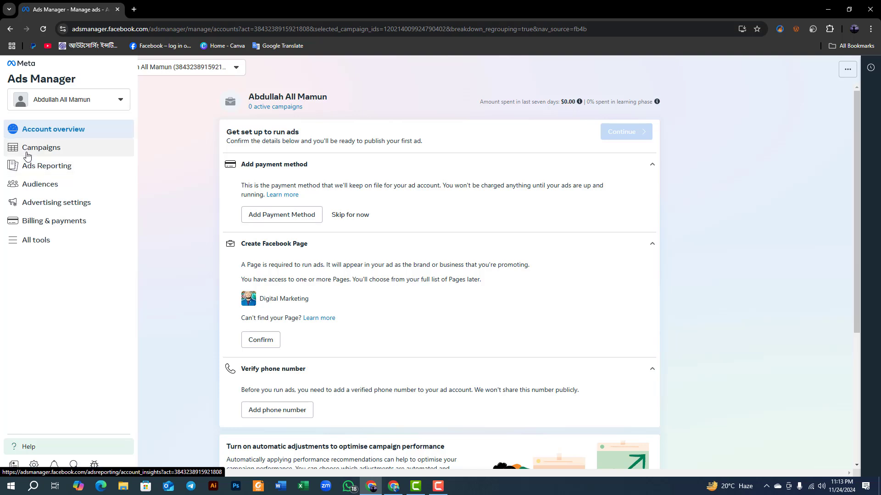
click(25, 170)
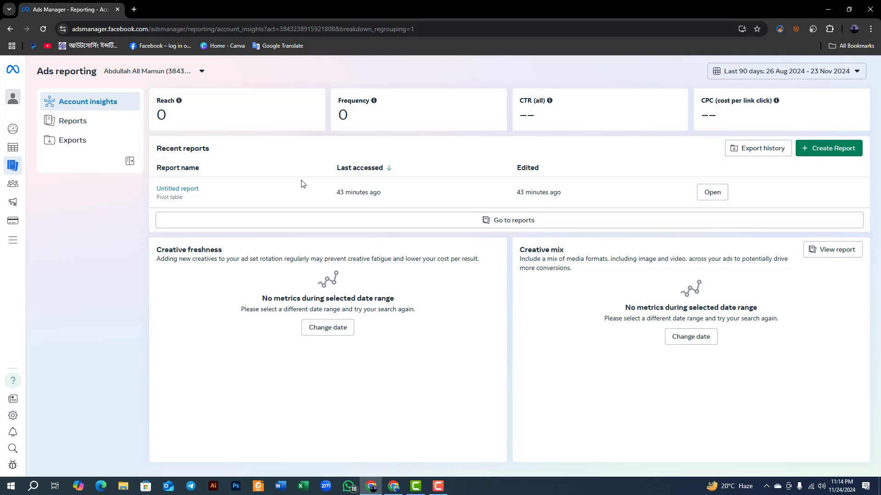
click(56, 123)
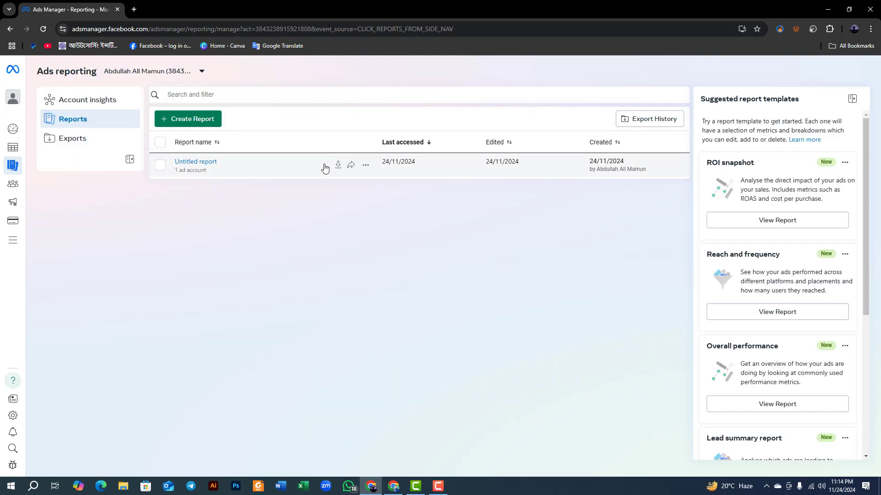
click(56, 144)
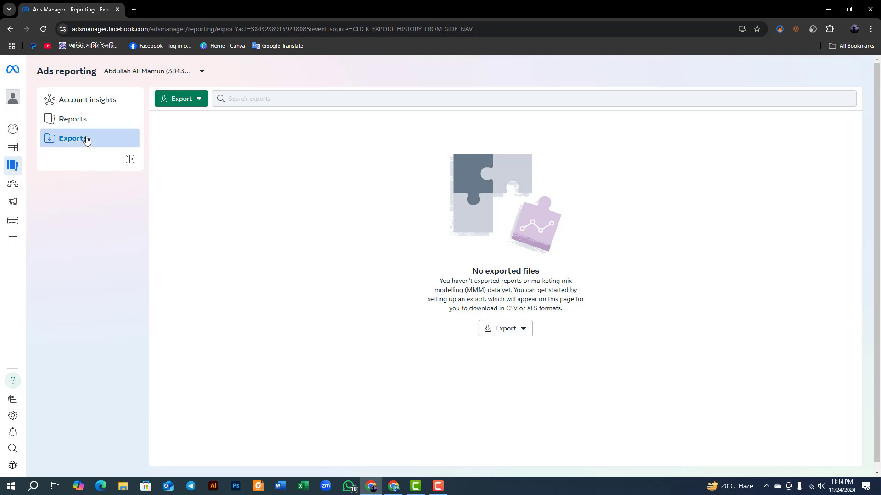
Open the Audiences page and highlight the Custom Audiences, Lookalike Audiences and Saved audience headings in turn.
mouse_move(10, 176)
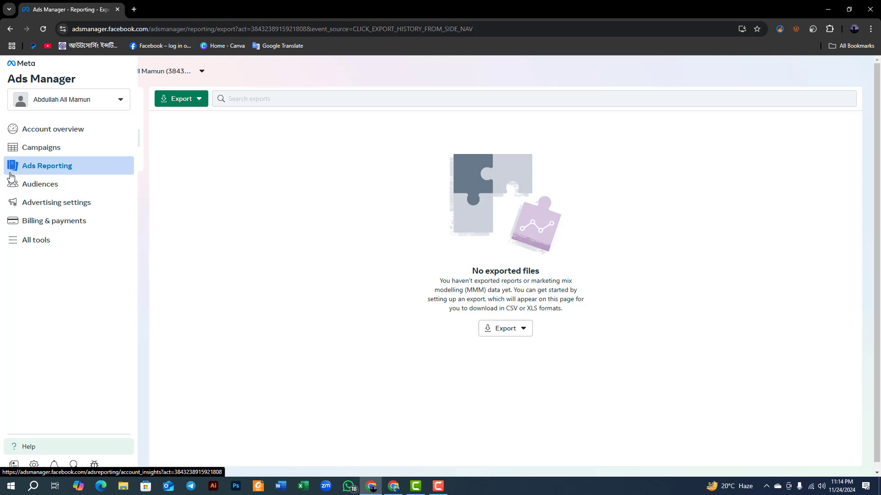
click(60, 189)
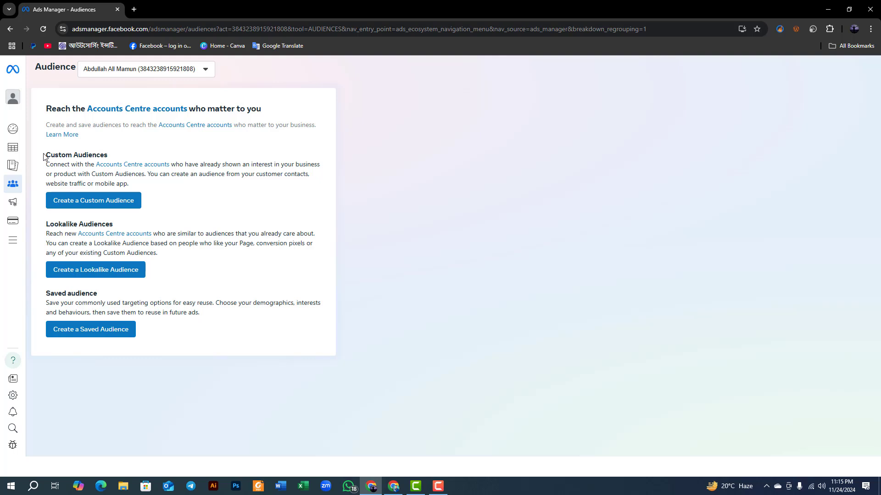
drag(45, 156, 102, 155)
double_click(51, 224)
drag(95, 224, 116, 226)
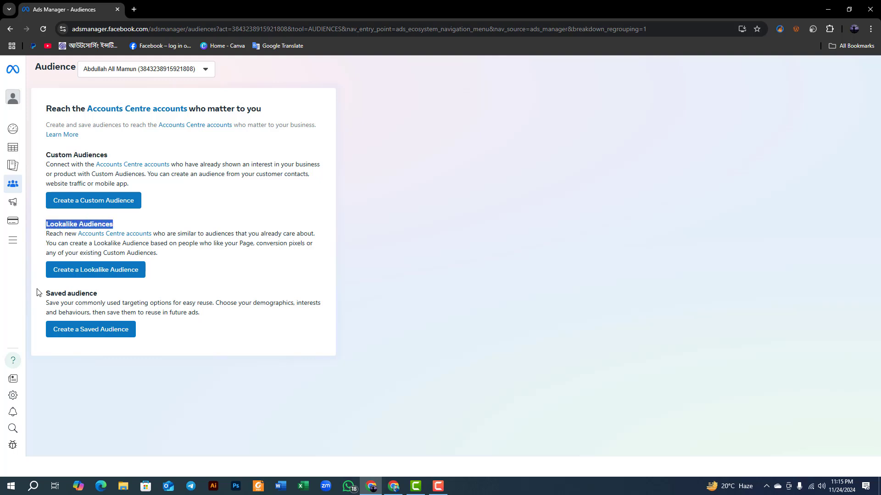
drag(45, 293, 114, 297)
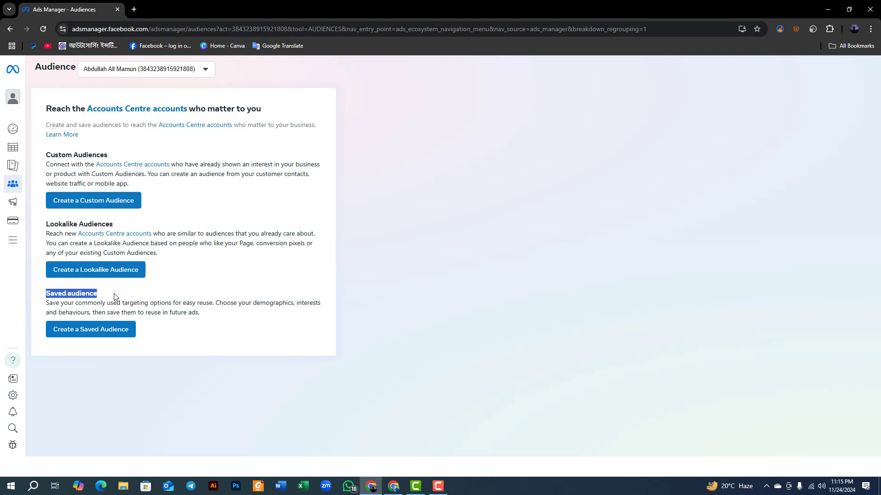
click(281, 223)
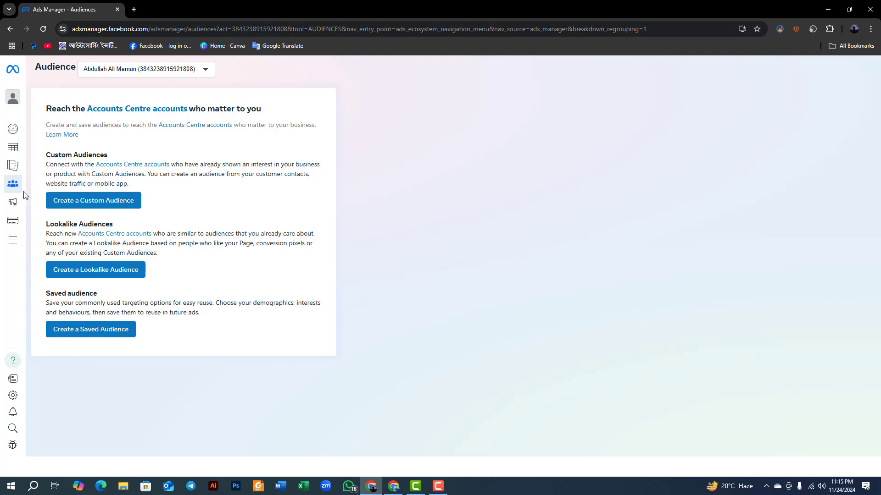
Review the Lookalike Audiences and Saved audience sections again, highlighting each heading.
mouse_move(13, 187)
drag(47, 223, 118, 225)
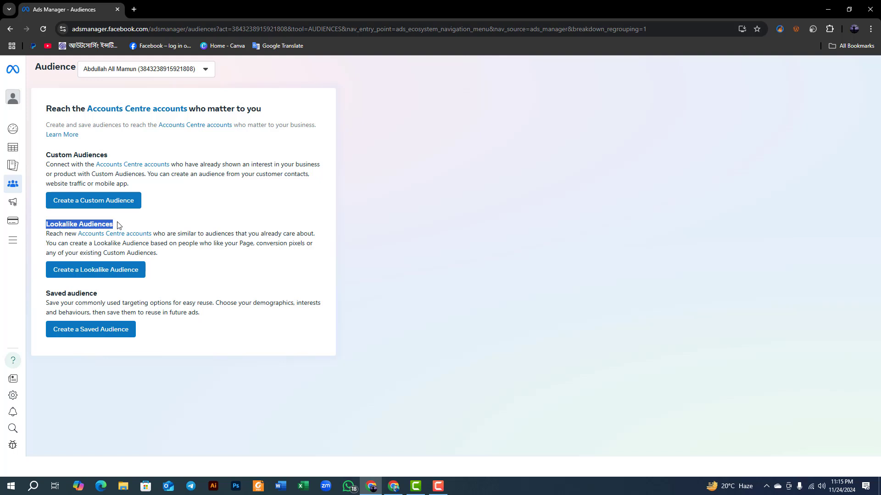
click(172, 218)
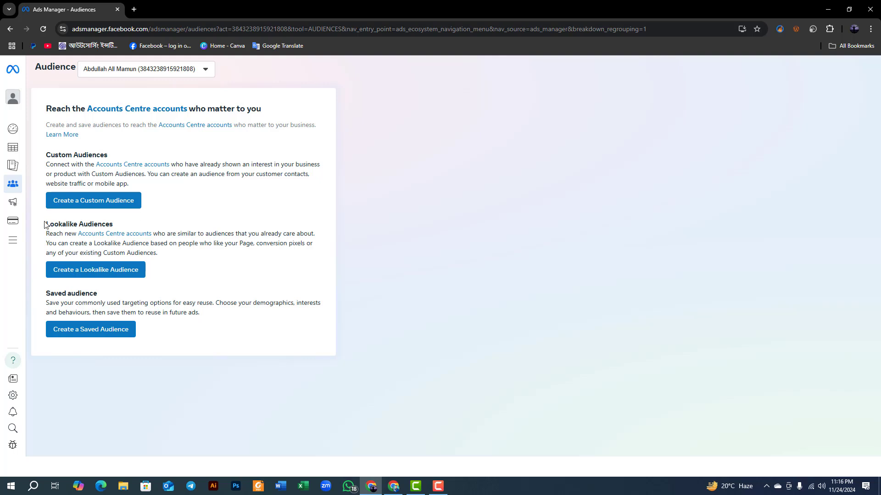
drag(45, 225, 132, 221)
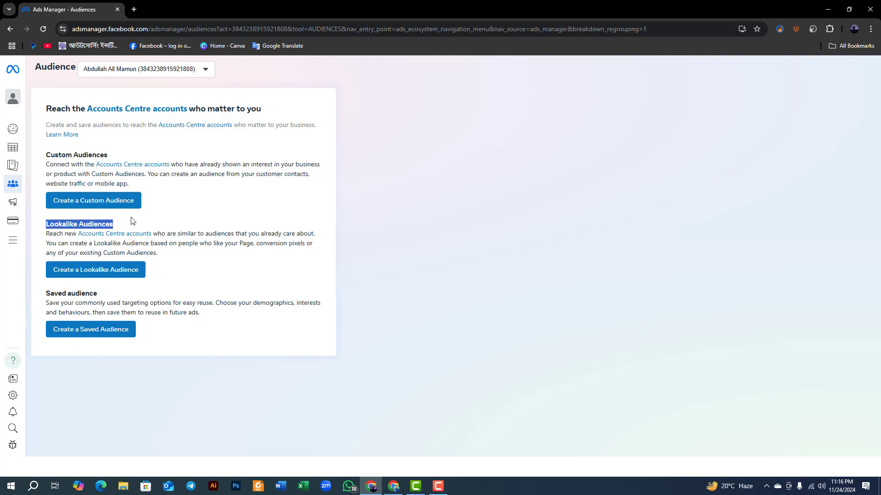
click(131, 221)
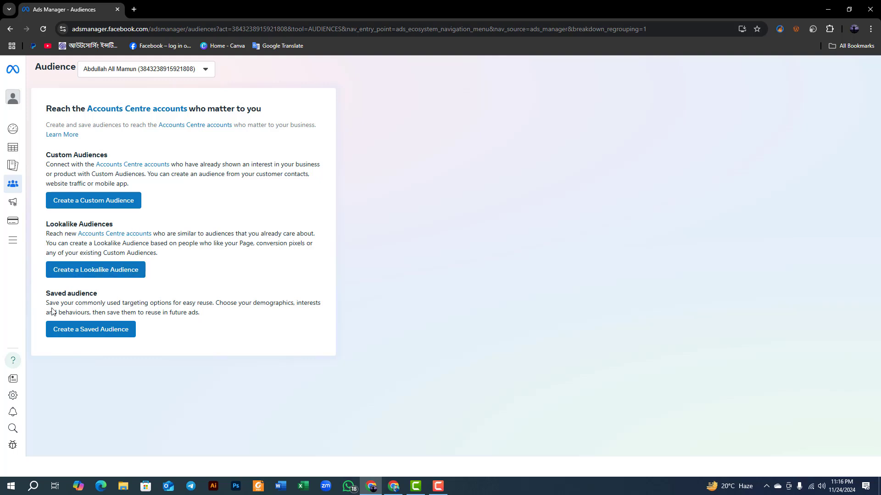
drag(48, 291, 105, 297)
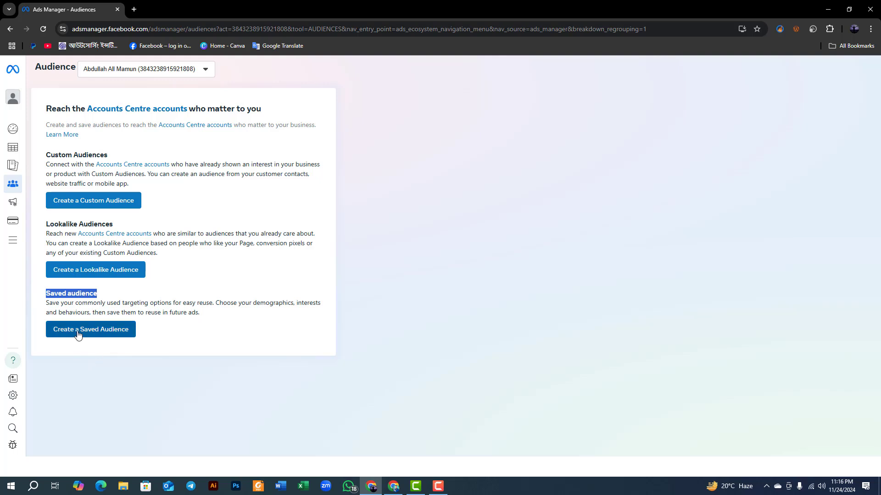
Open the Advertising settings page and look through its Your business and Creating ads sections.
mouse_move(7, 218)
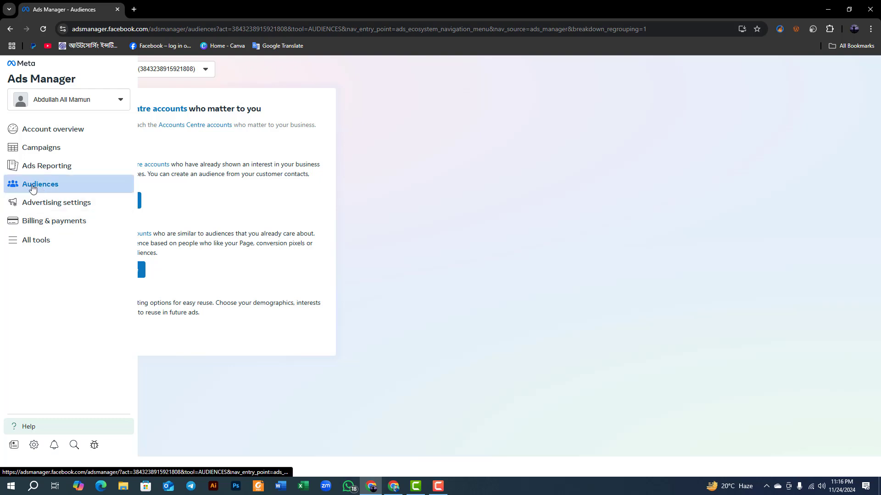
mouse_move(13, 184)
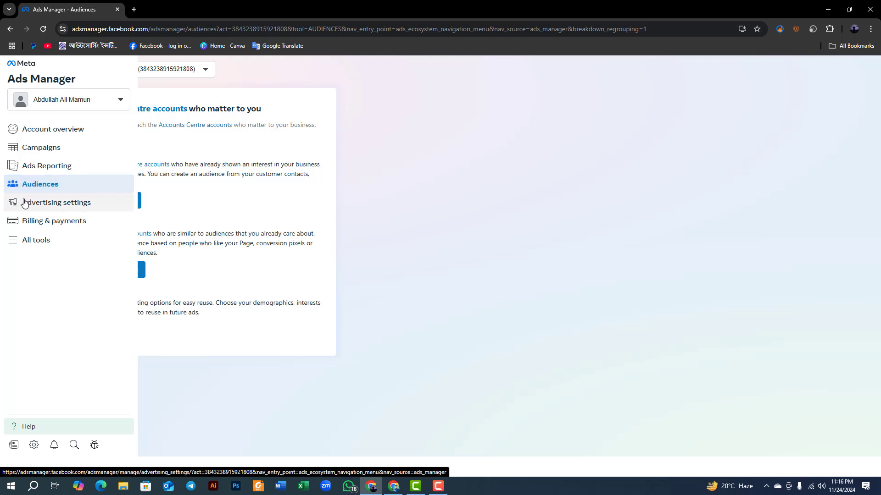
click(49, 204)
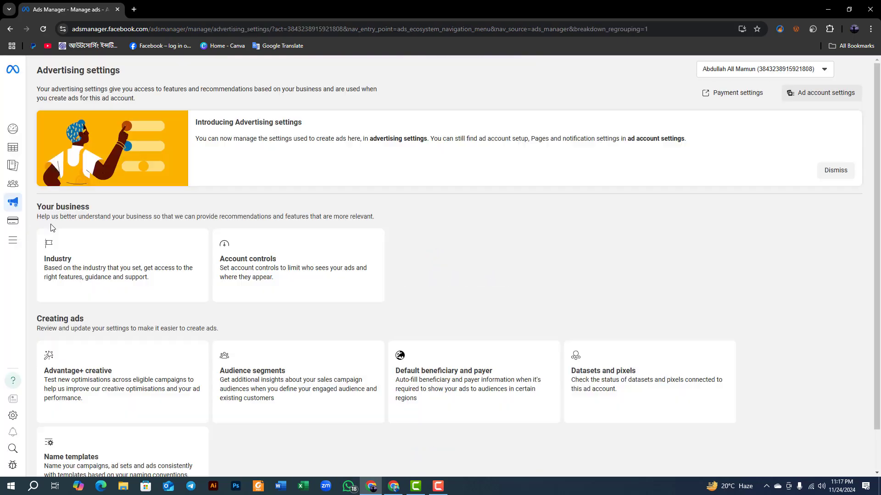
scroll(131, 245, down, 2)
scroll(138, 320, up, 2)
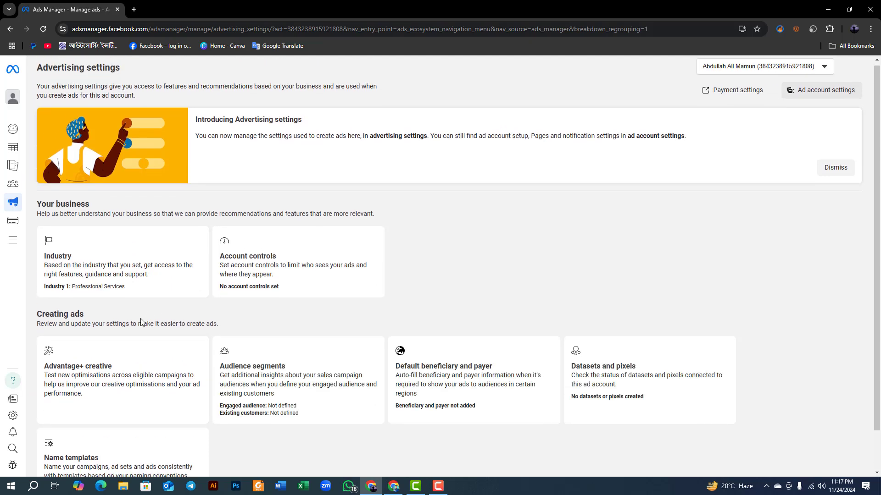
scroll(142, 321, down, 2)
scroll(133, 298, up, 2)
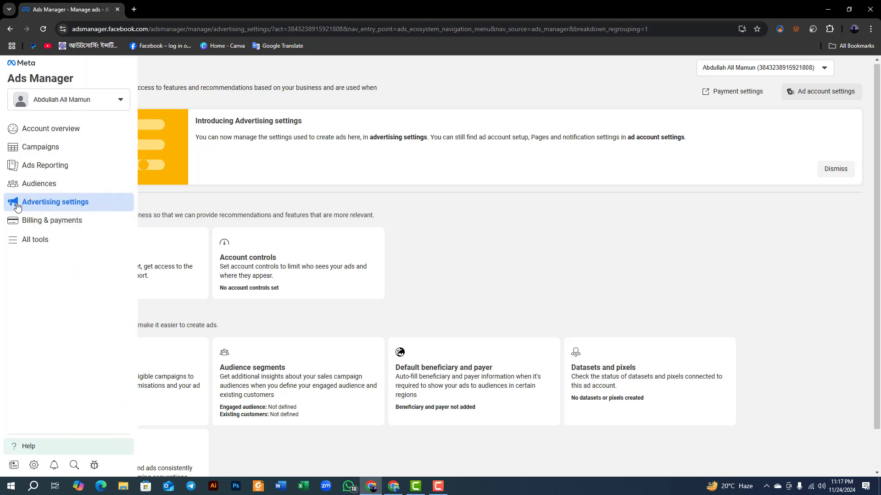
Open Billing & payments and look through the Payment activity page's account setup and transactions sections.
click(48, 225)
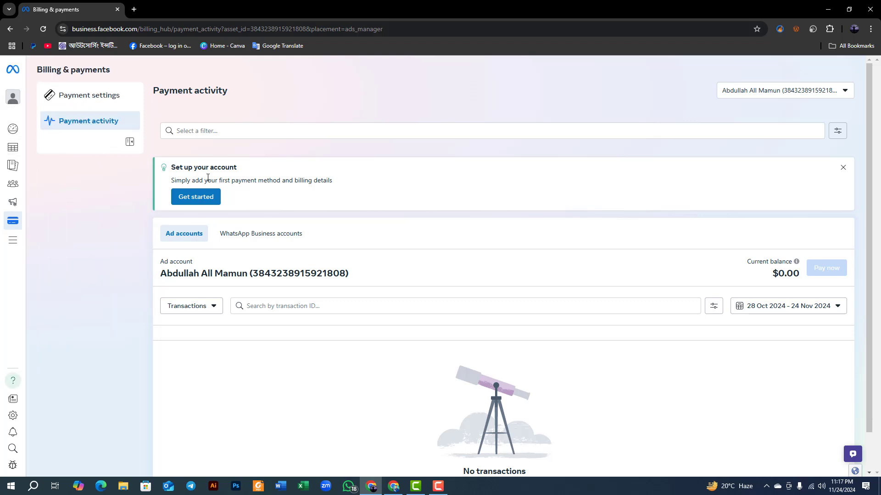
scroll(452, 172, down, 1)
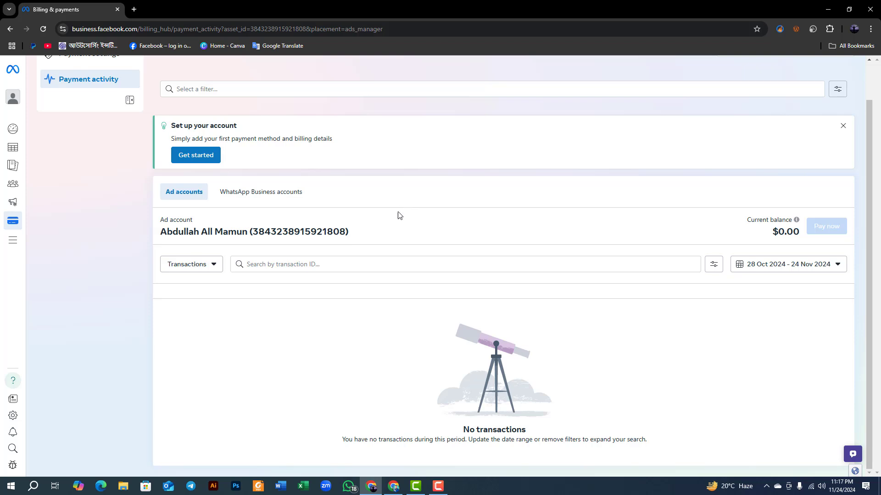
scroll(397, 214, up, 1)
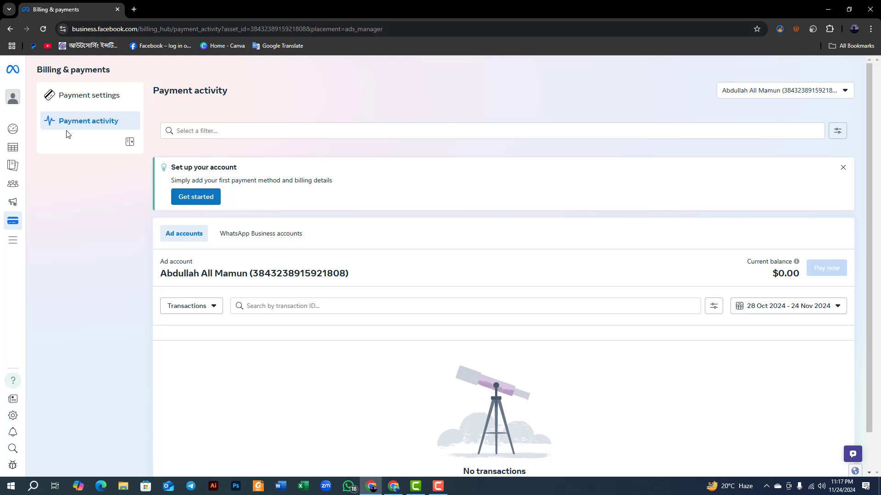
Open Payment settings and highlight the Current balance and Payment methods headings in turn.
click(91, 96)
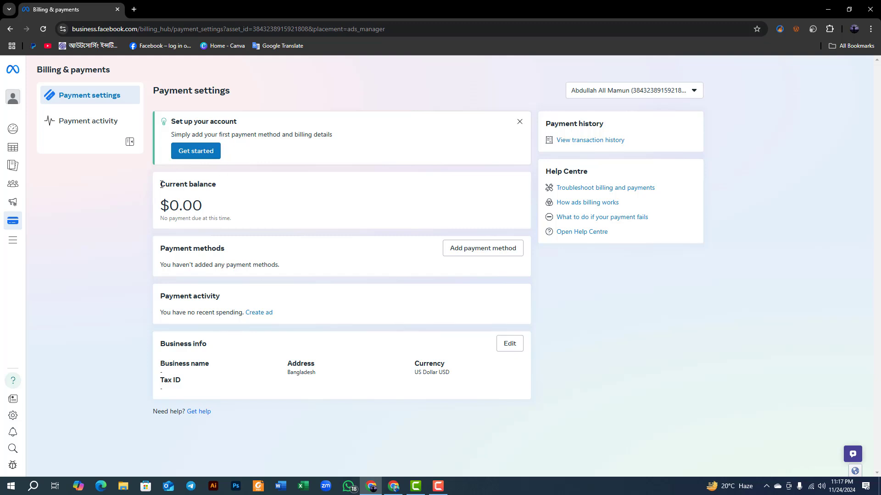
drag(159, 184, 222, 189)
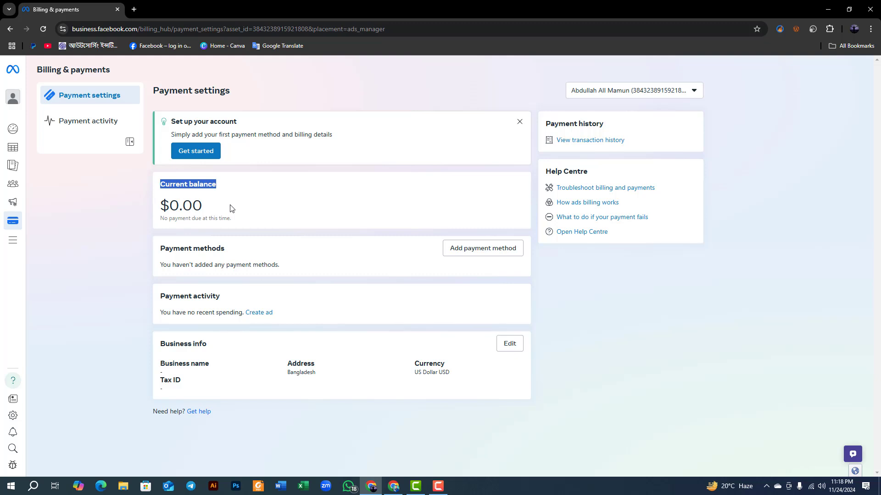
click(172, 187)
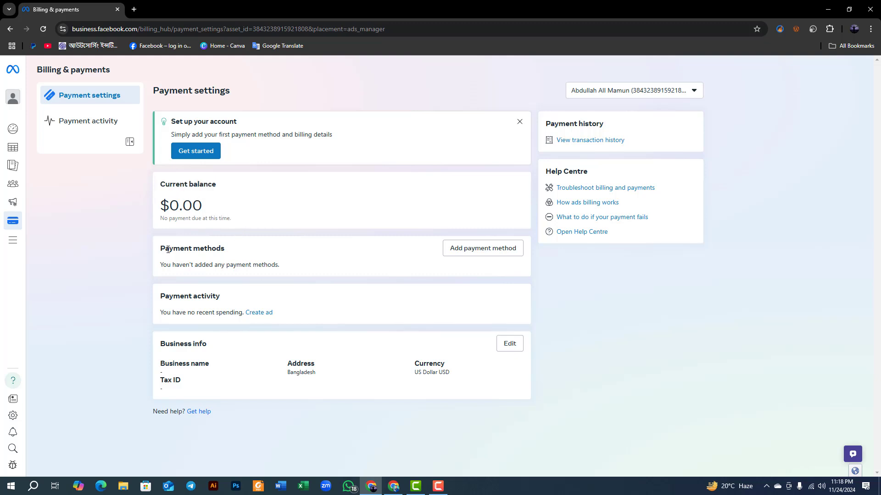
drag(228, 252, 158, 251)
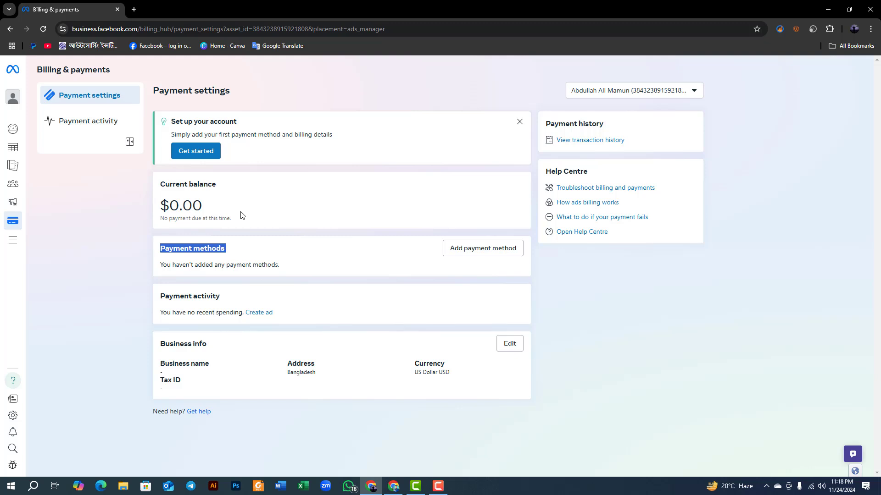
mouse_move(12, 130)
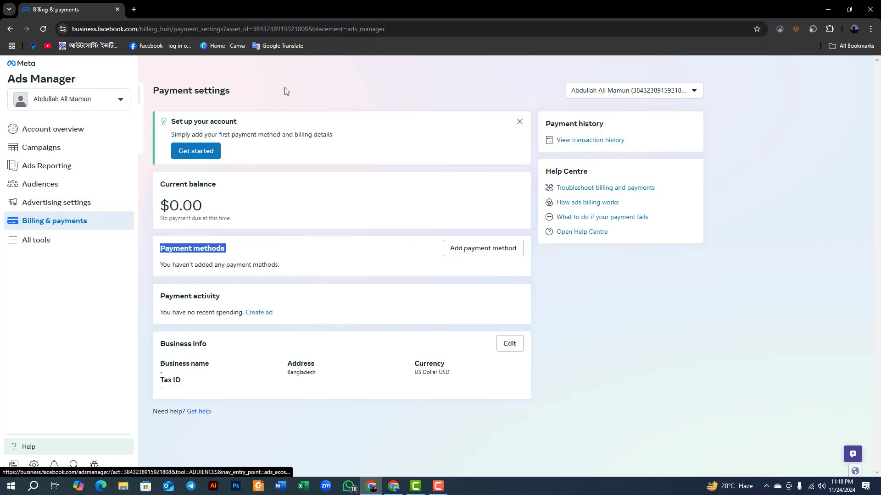
click(222, 101)
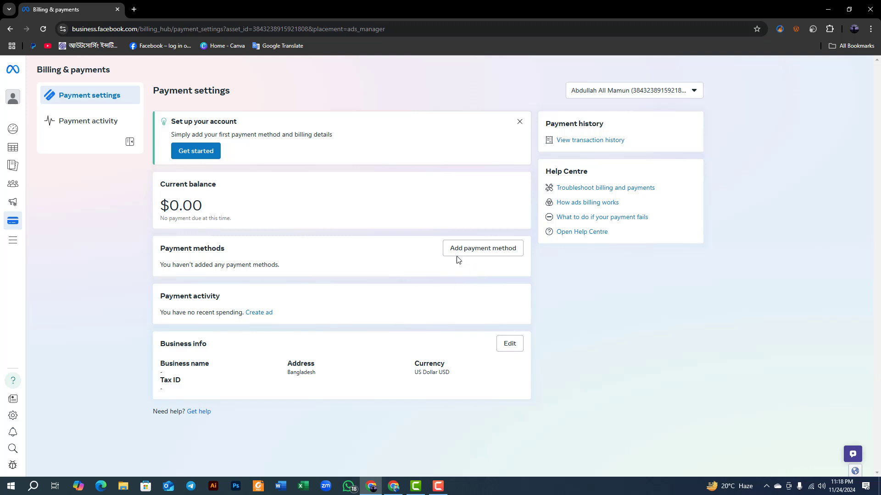
Open the debit or credit card form for a new payment method, visit each card detail field, and close it without saving.
click(489, 250)
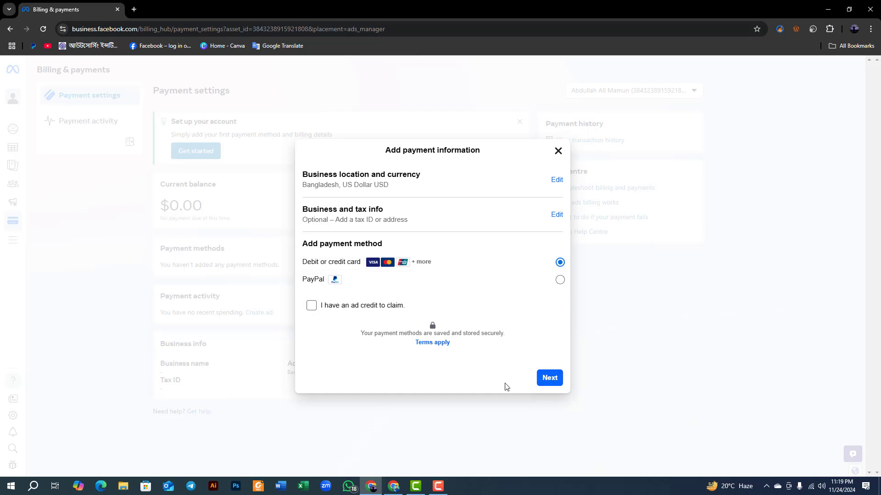
click(539, 379)
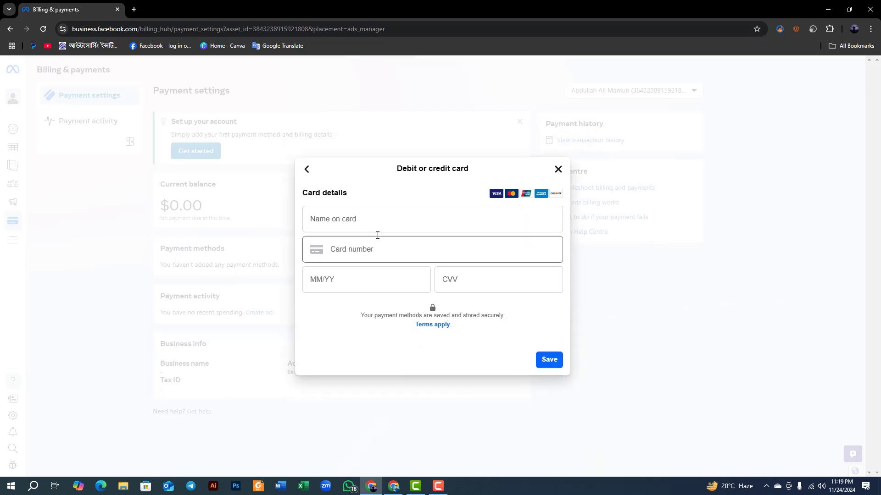
click(357, 219)
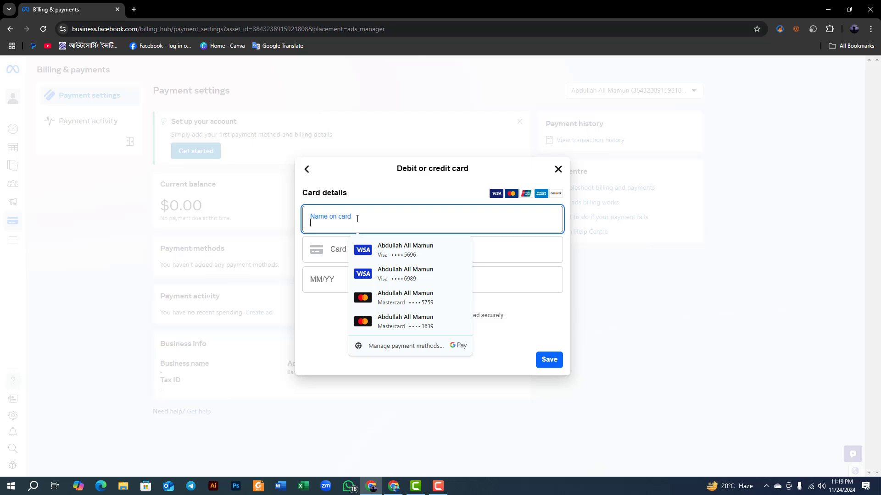
click(325, 247)
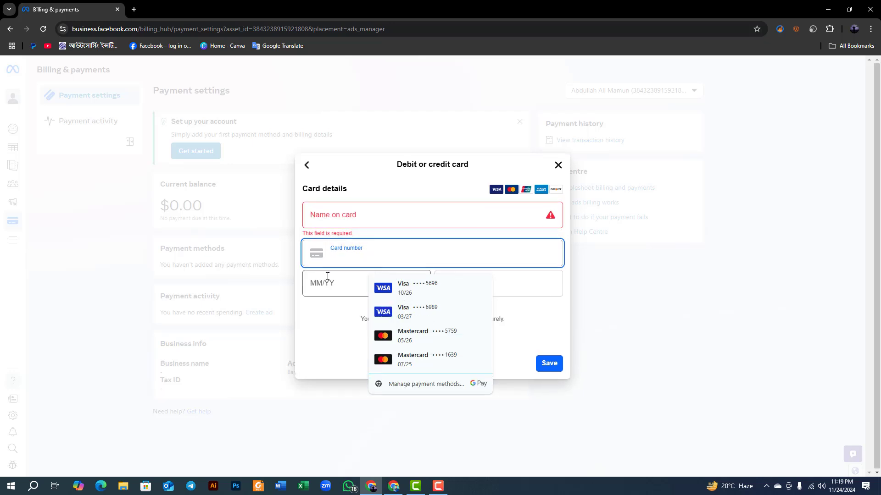
click(321, 327)
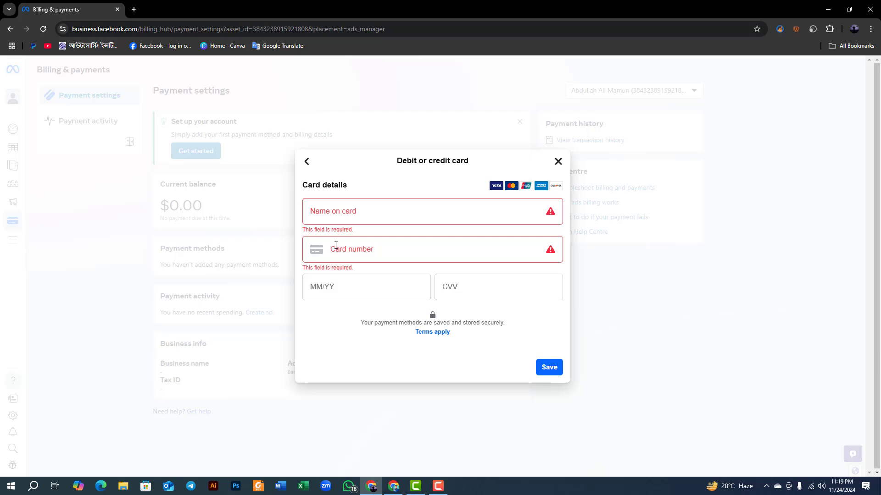
click(332, 294)
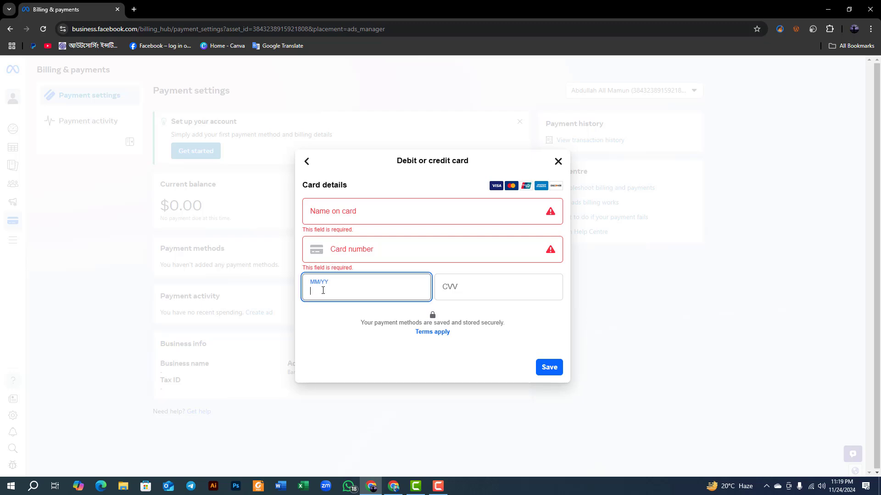
click(496, 293)
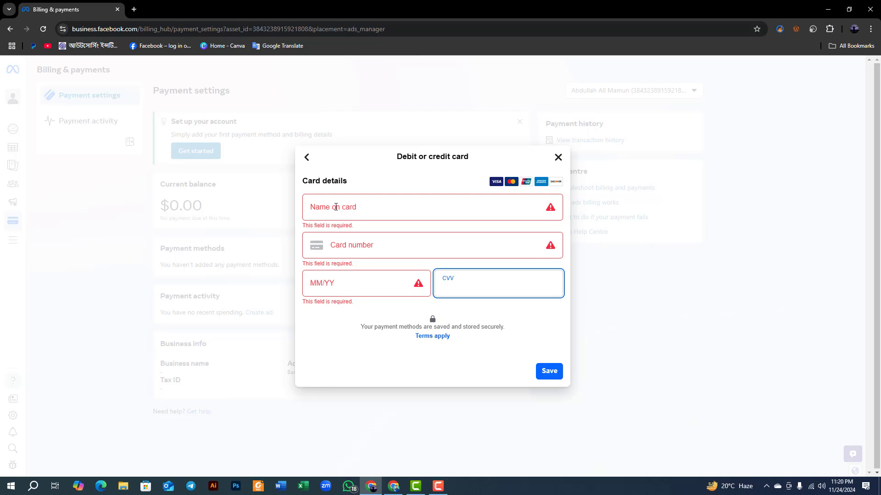
click(557, 158)
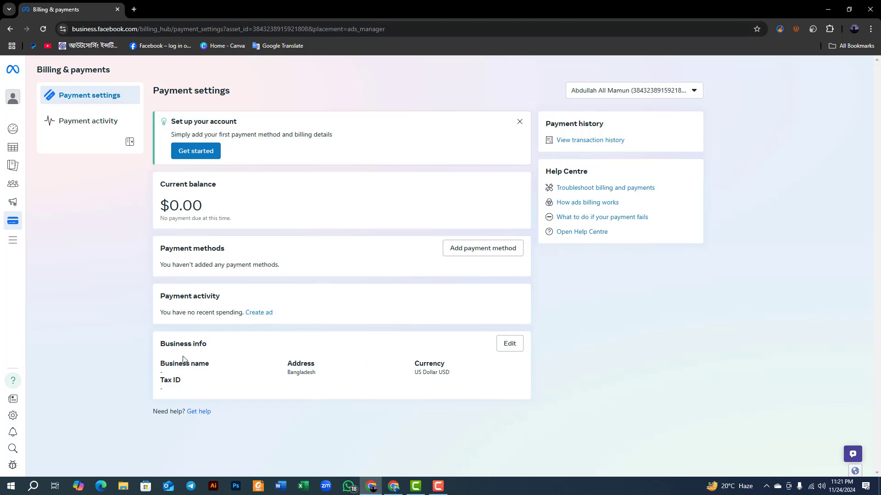
Highlight the Business name, Address and Currency labels in the Business info section in turn.
drag(161, 364, 242, 366)
drag(288, 363, 309, 369)
drag(415, 364, 444, 364)
Open the Business info for editing and visit the empty business name, street address, town, state and postcode fields.
click(500, 349)
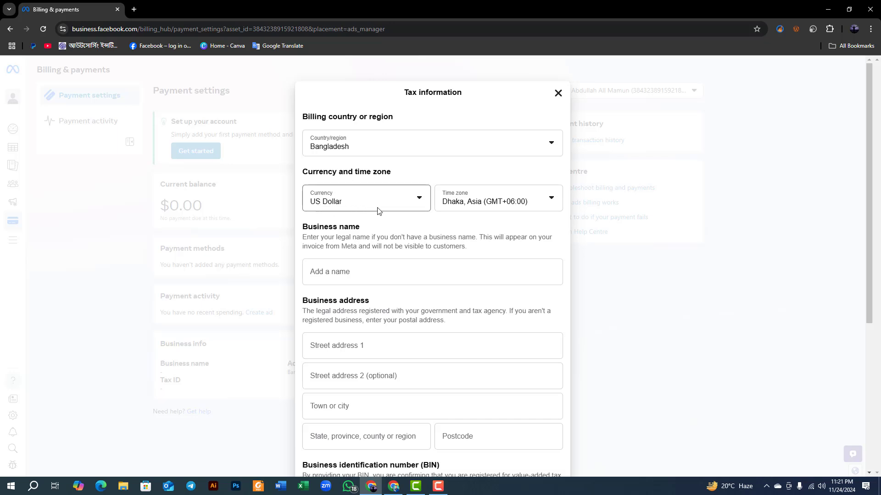
scroll(338, 249, down, 1)
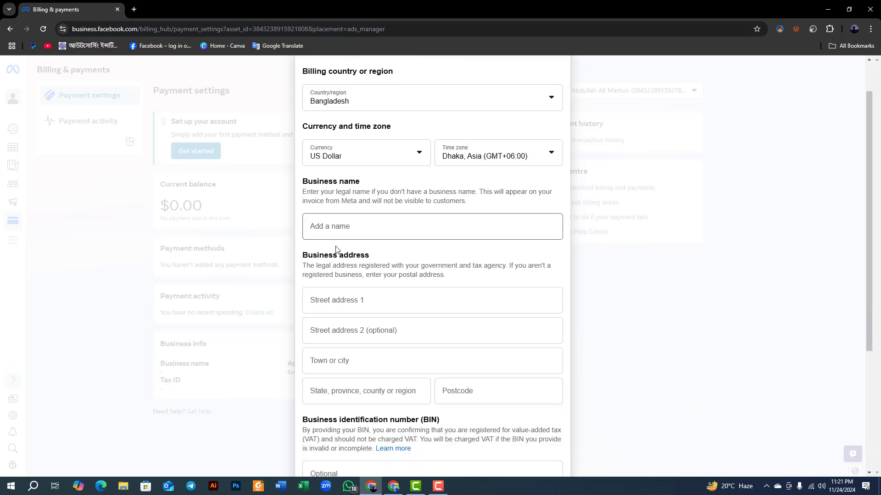
click(330, 231)
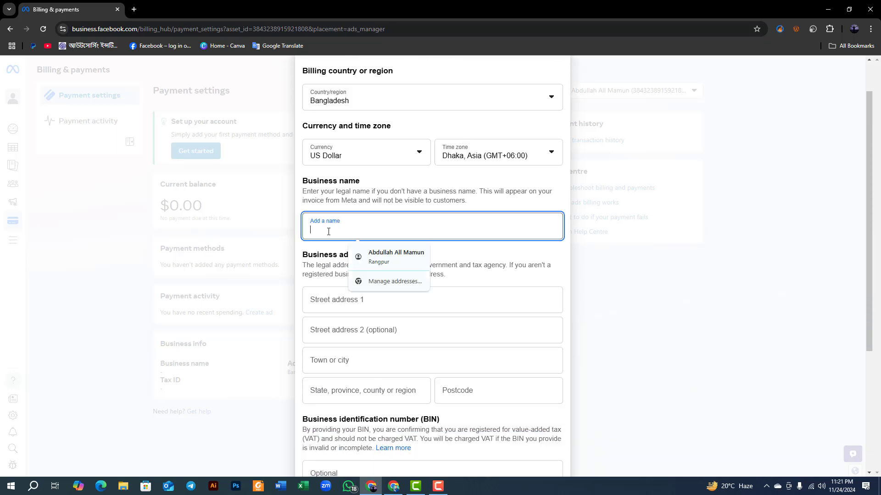
click(328, 294)
scroll(339, 285, down, 3)
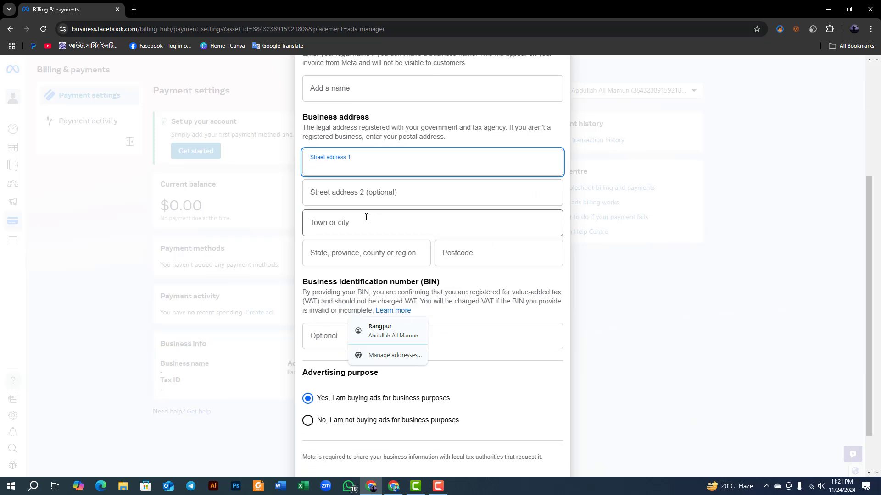
click(334, 169)
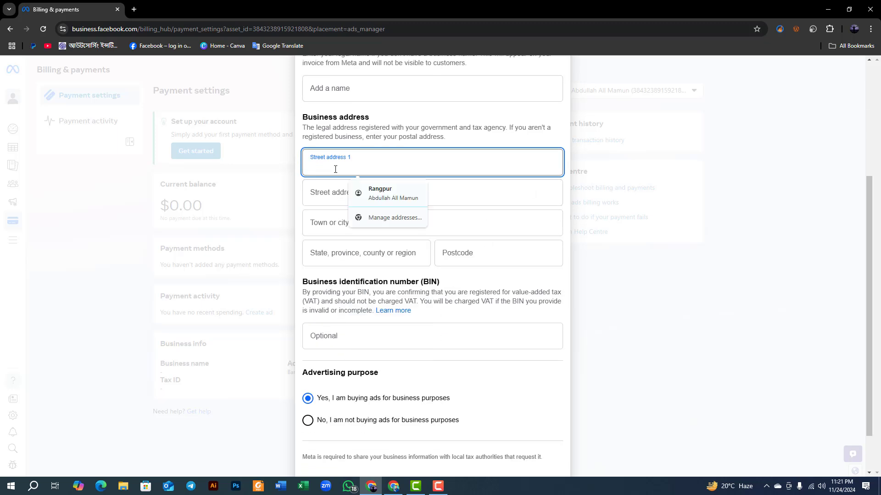
click(323, 194)
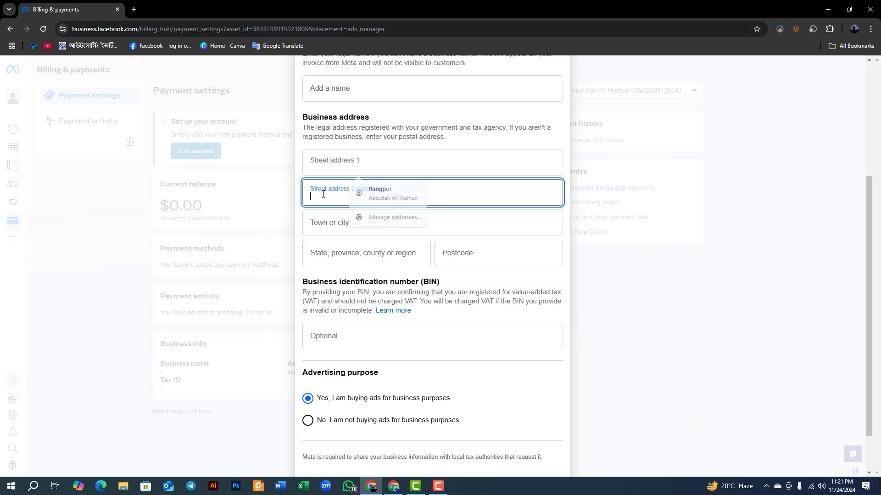
click(318, 223)
click(366, 258)
click(444, 253)
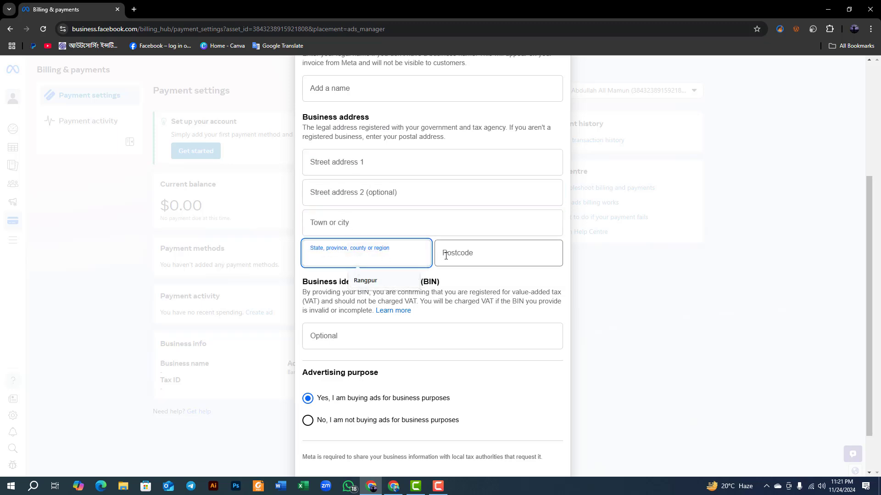
Review the optional business identification number field and advertising purpose choices, and close the Tax information form without saving.
scroll(355, 284, down, 2)
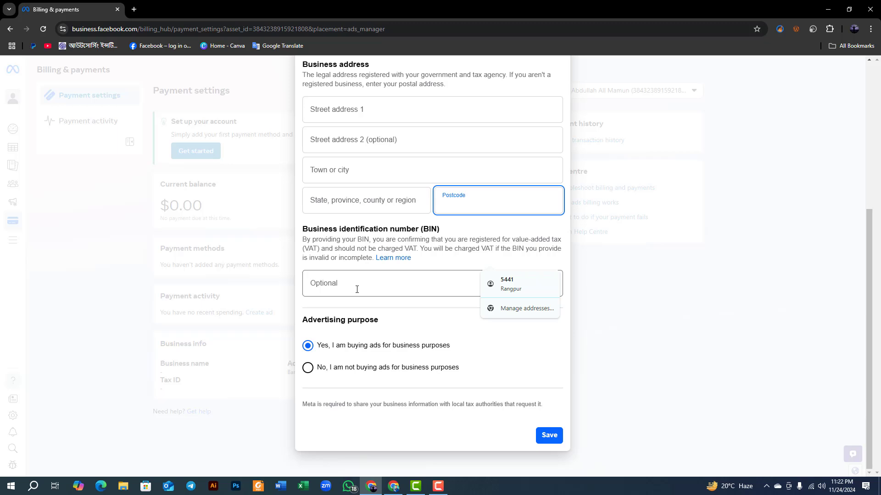
click(357, 287)
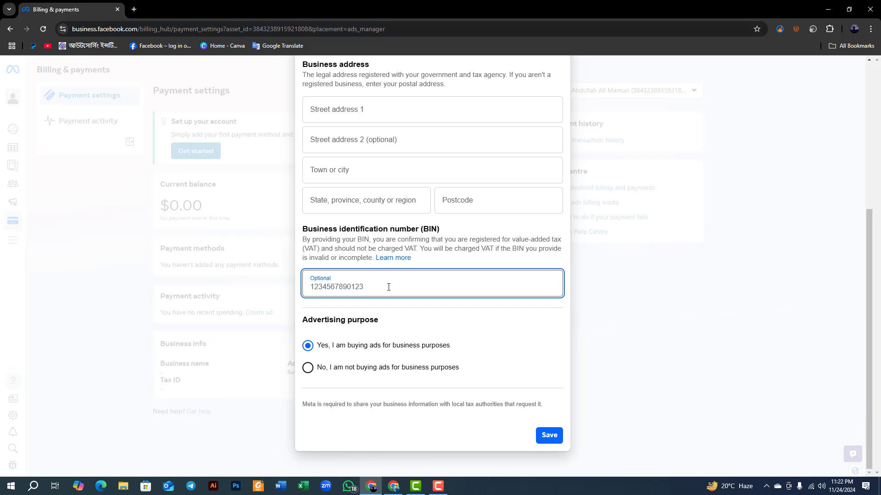
scroll(388, 287, up, 2)
scroll(395, 311, down, 2)
scroll(436, 285, up, 5)
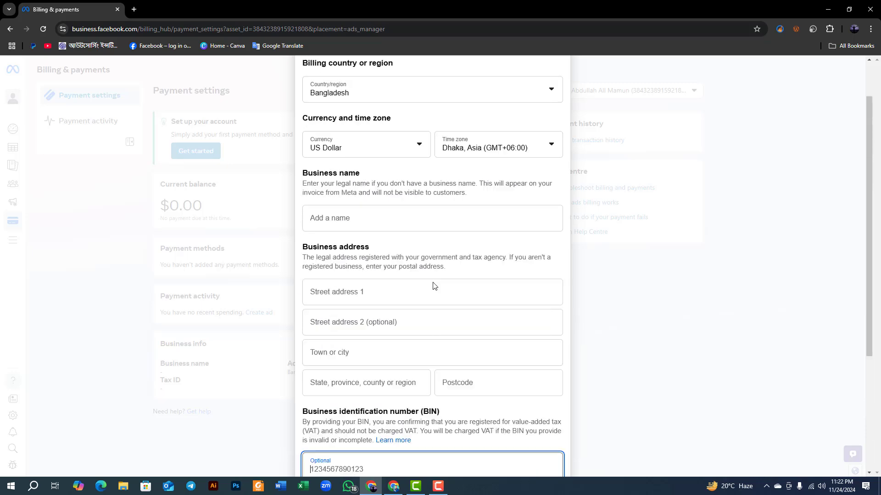
scroll(509, 177, down, 5)
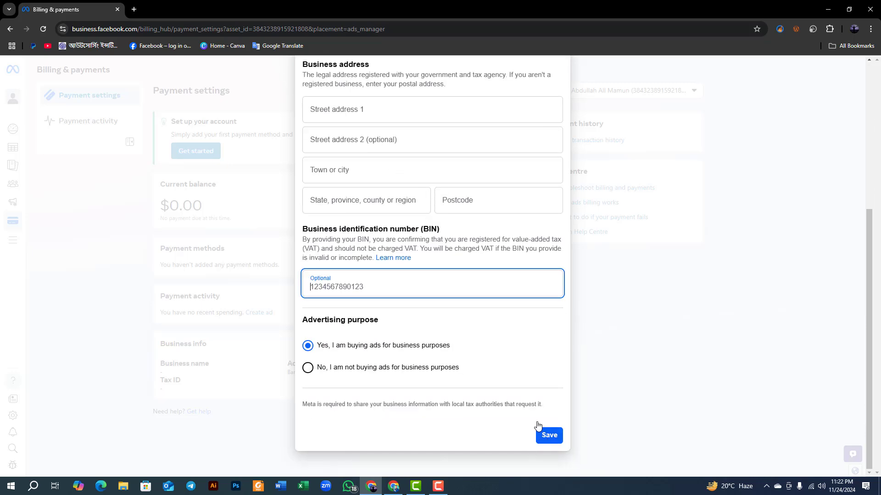
scroll(545, 413, up, 5)
click(558, 93)
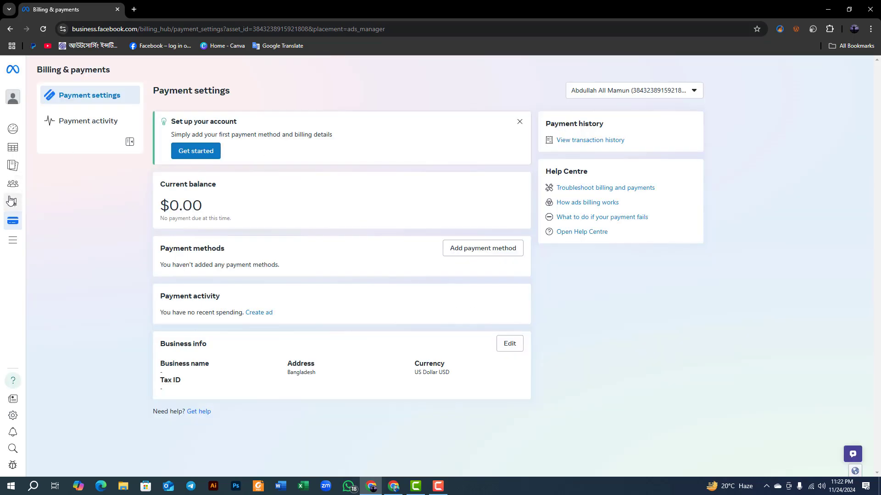
Open the All tools list and look through its Manage, Advertise, Analyse and report, and other tool groups.
mouse_move(12, 228)
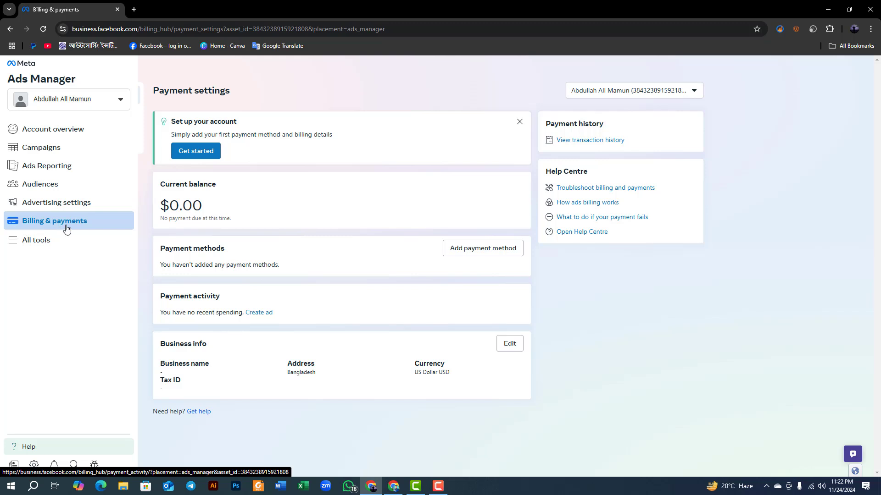
click(33, 245)
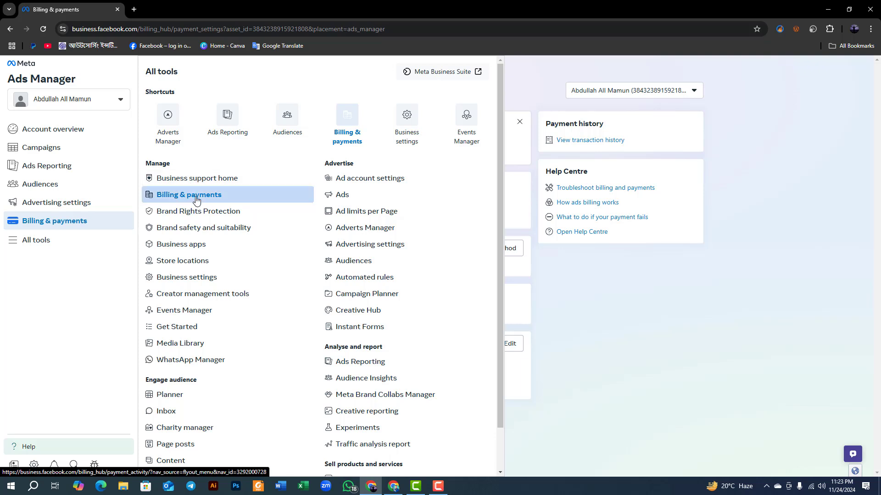
scroll(197, 207, down, 1)
scroll(184, 229, up, 1)
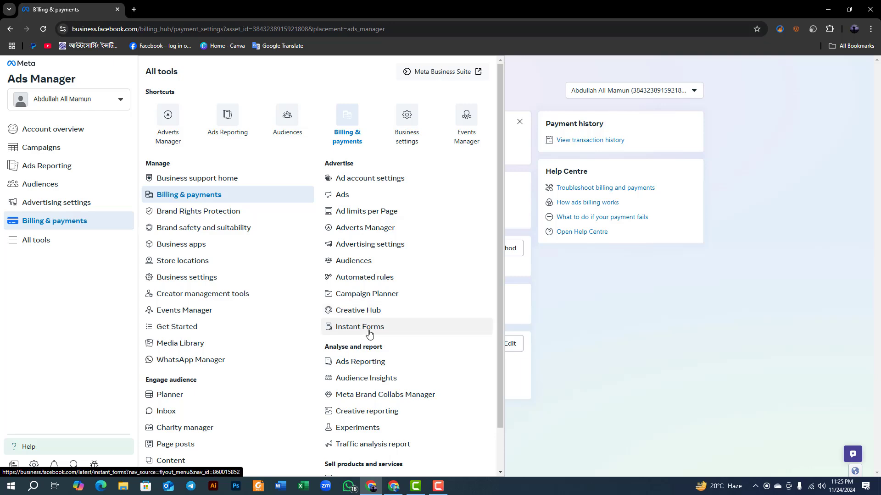
scroll(370, 334, down, 1)
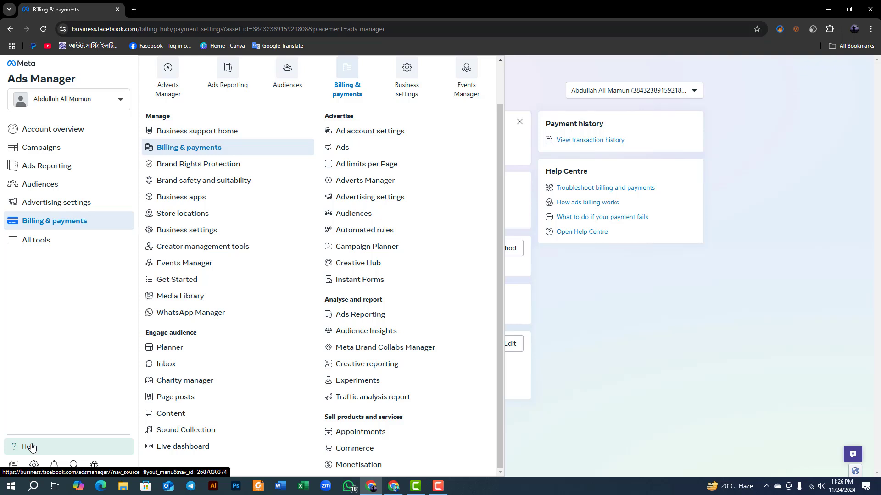
Open the ad account settings and highlight the Ad account settings page title.
click(36, 468)
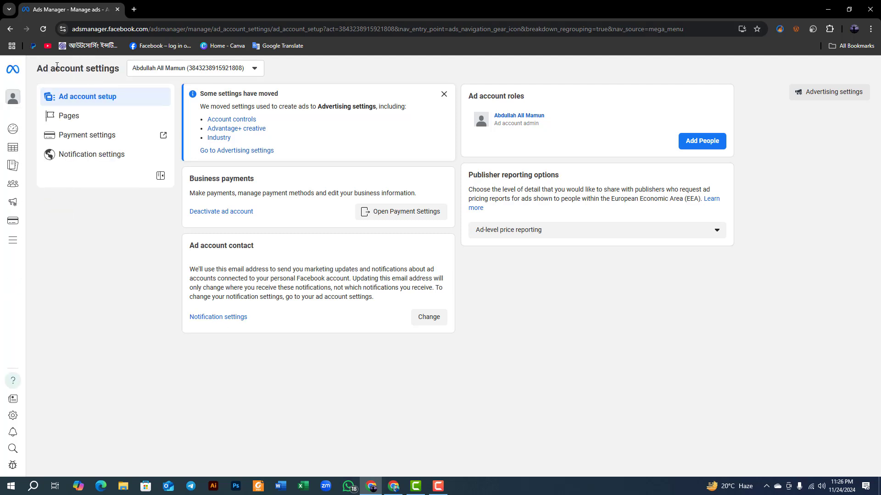
drag(39, 69, 114, 76)
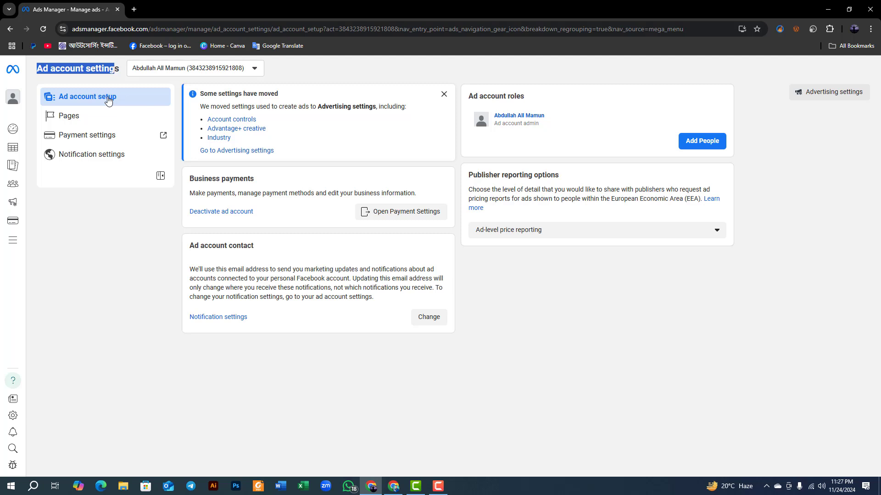
mouse_move(13, 129)
click(49, 78)
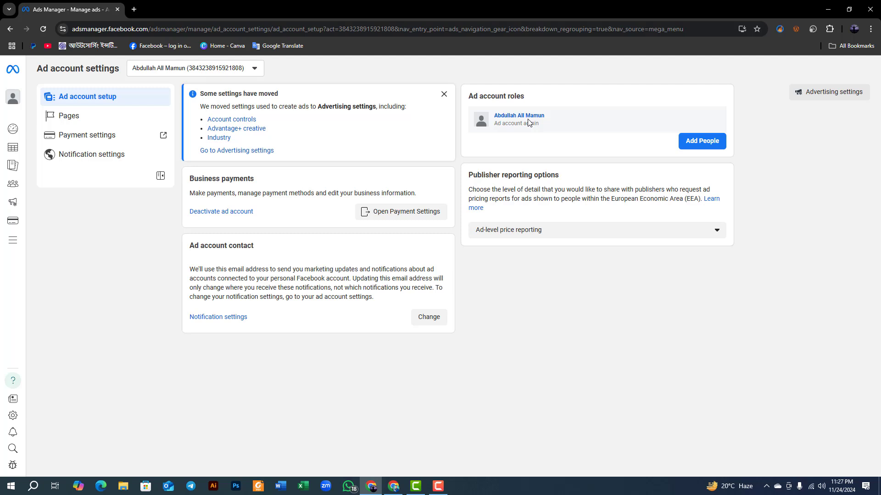
Start adding a friend to the ad account, view the admin, advertiser and analyst role options, and cancel without confirming.
click(693, 147)
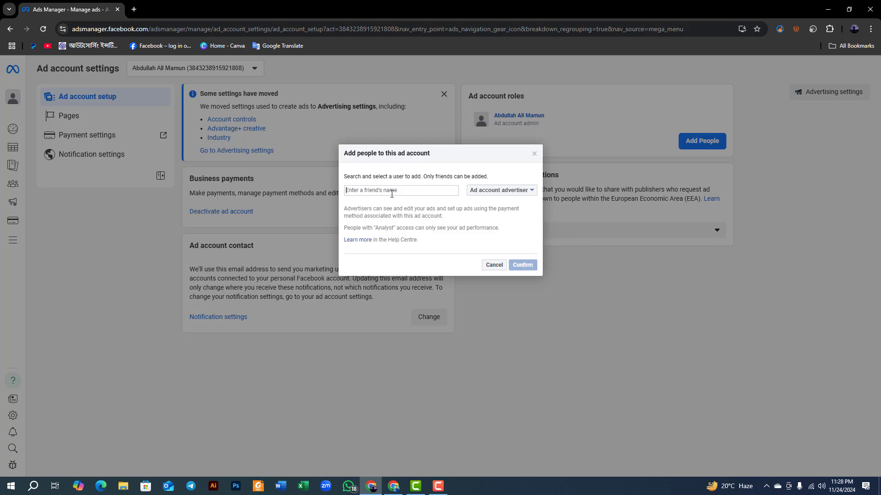
text(ra)
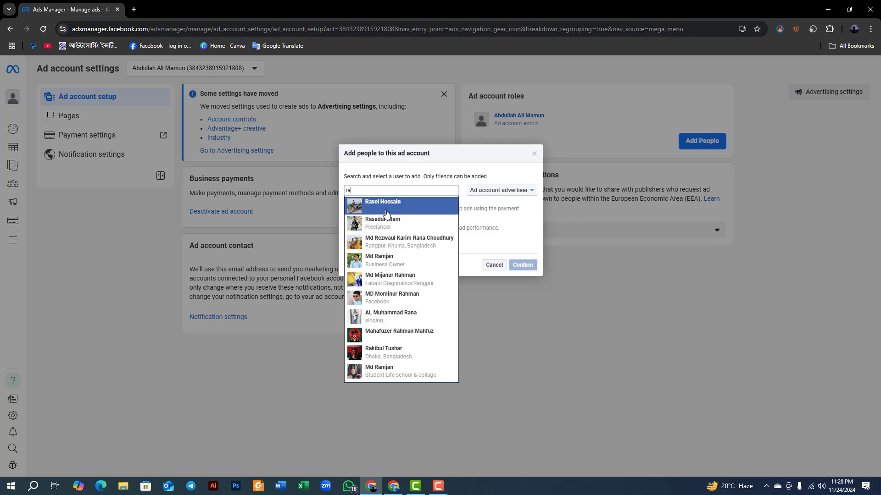
click(378, 207)
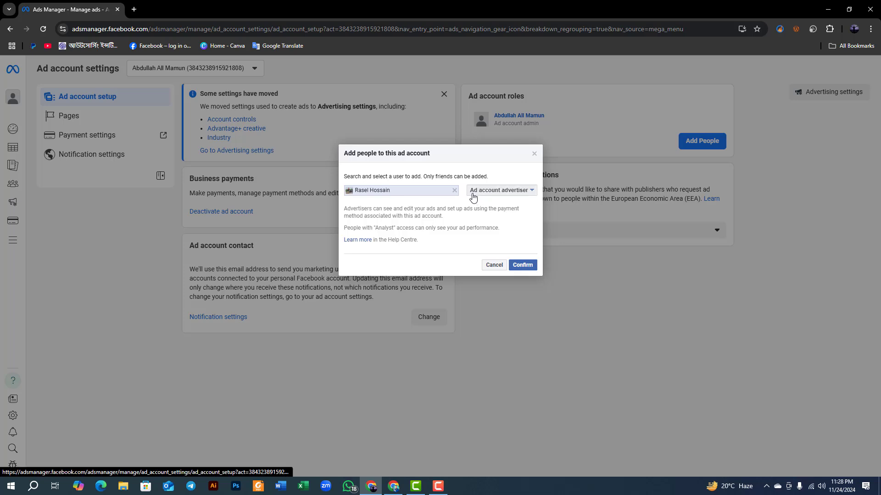
click(502, 194)
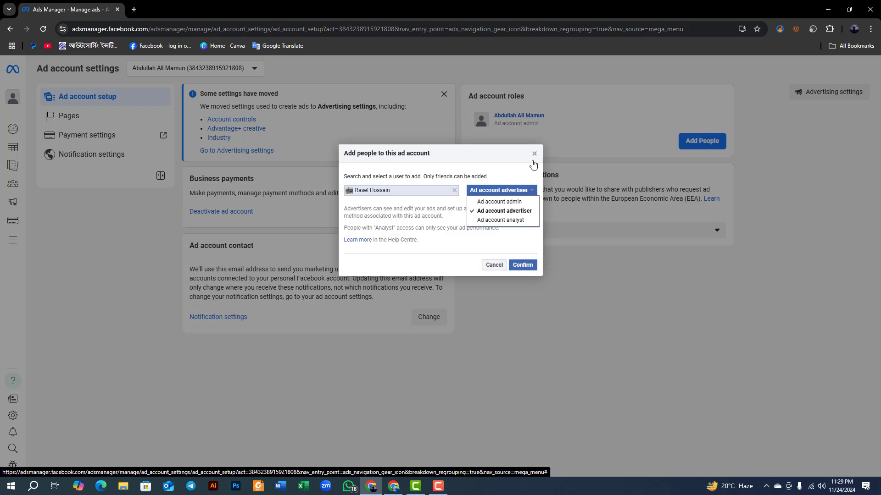
click(495, 265)
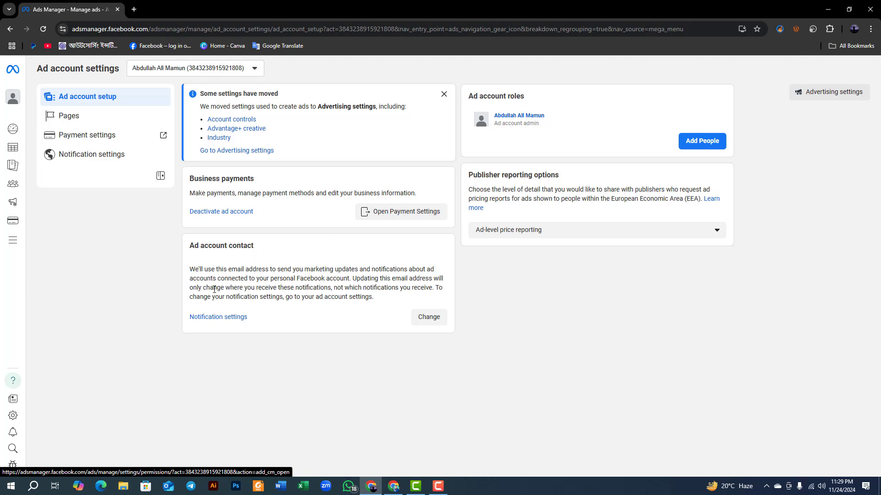
View the ad account's Pages, Payment settings and Notification settings sections in turn, closing the extra billing tab.
click(73, 117)
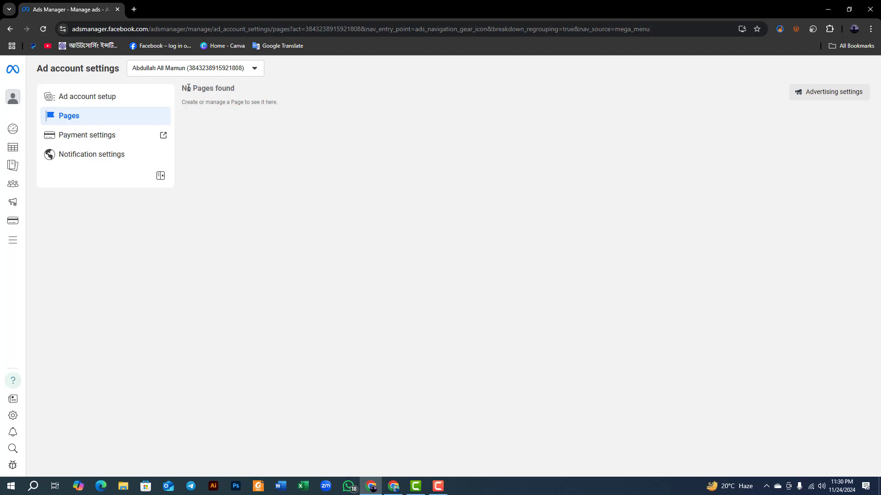
drag(182, 88, 230, 138)
click(122, 140)
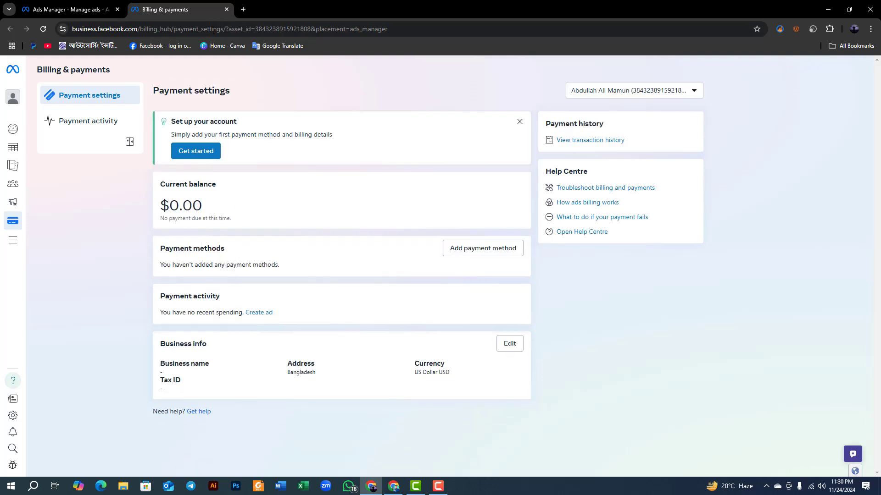
click(227, 9)
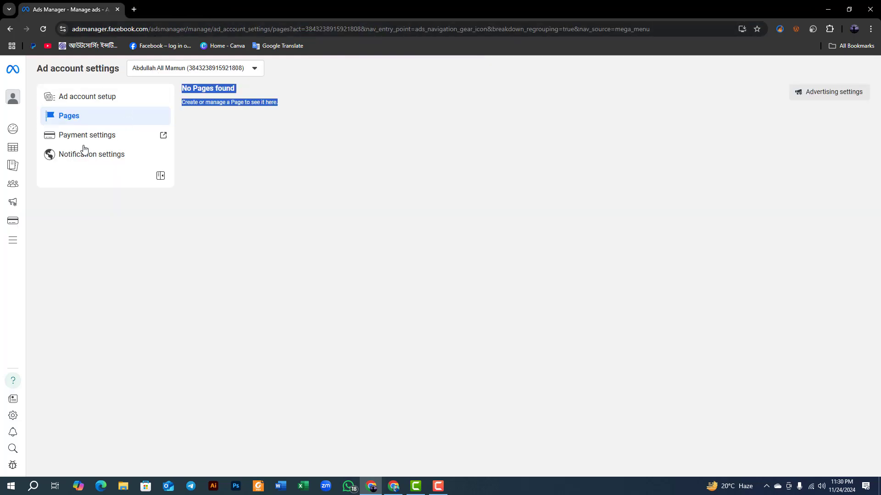
click(103, 160)
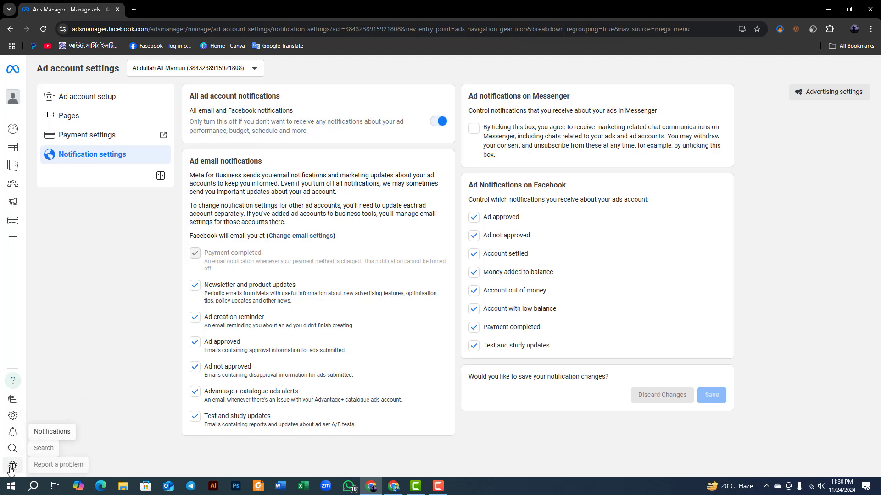
Review the All tools list again and go to the Campaigns page.
mouse_move(16, 220)
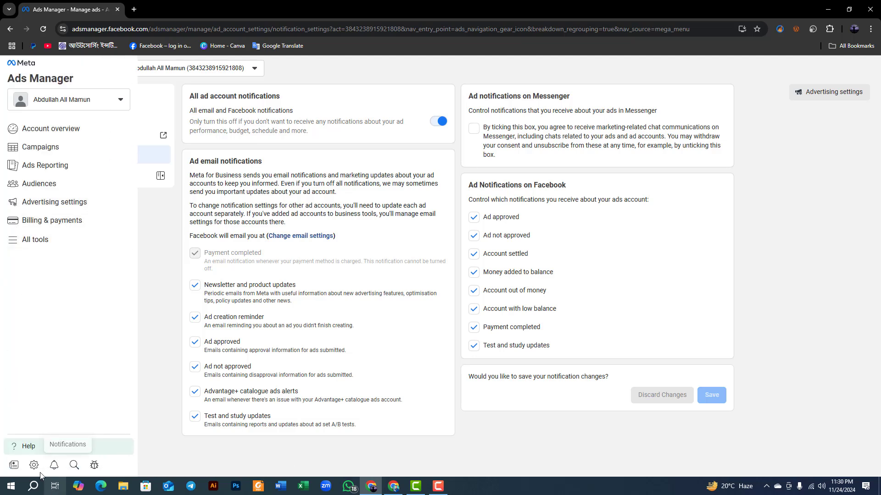
click(18, 238)
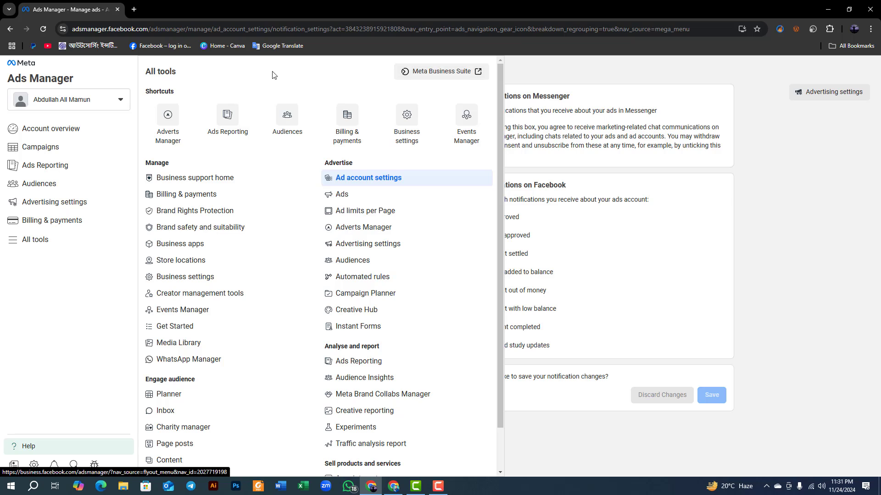
click(68, 149)
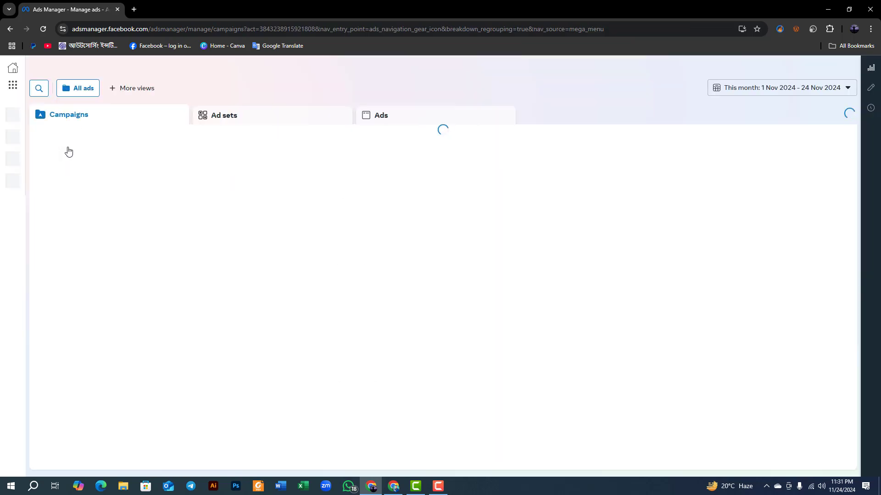